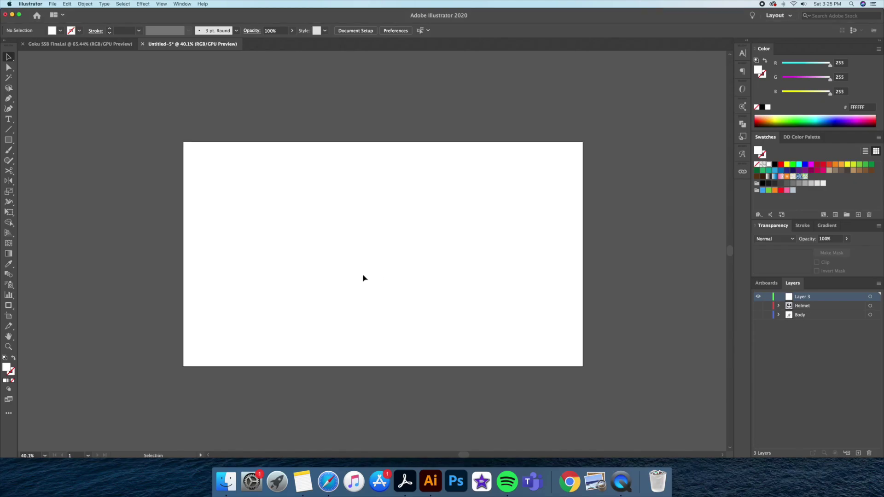
# - Fit the artboard in view and check its width and height in the artboard options
pyautogui.press('super+0')
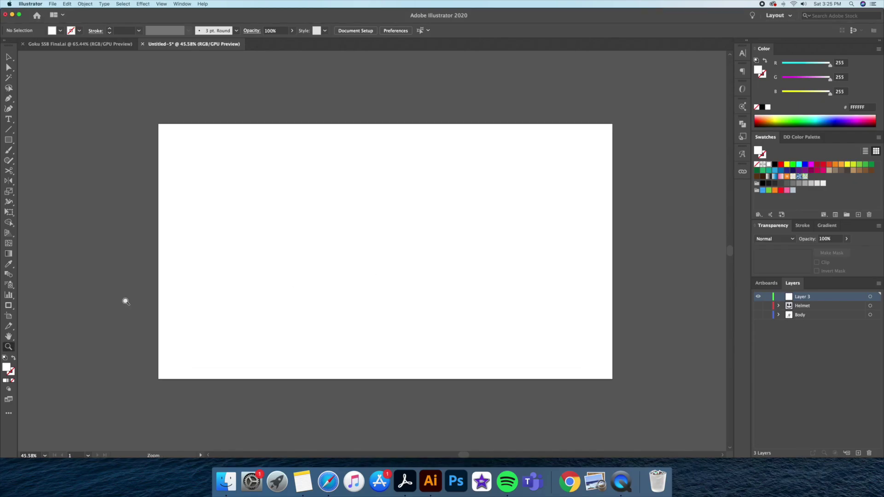
pyautogui.doubleClick(8, 316)
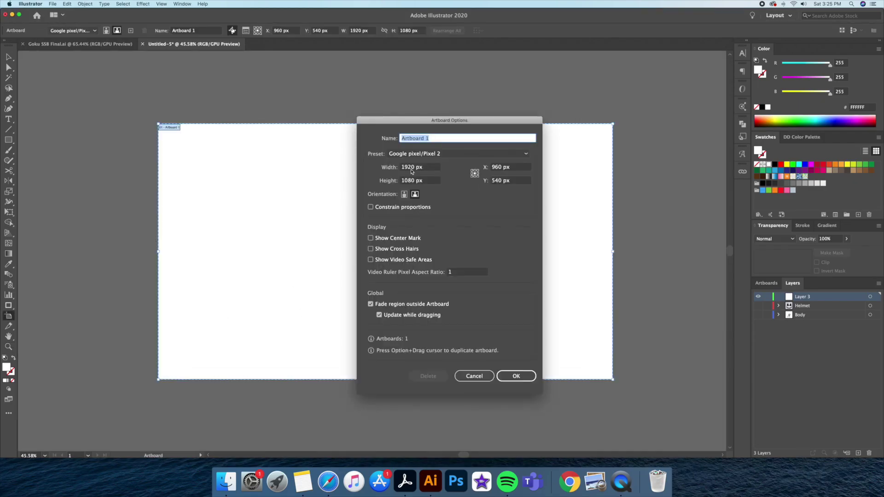
pyautogui.click(517, 375)
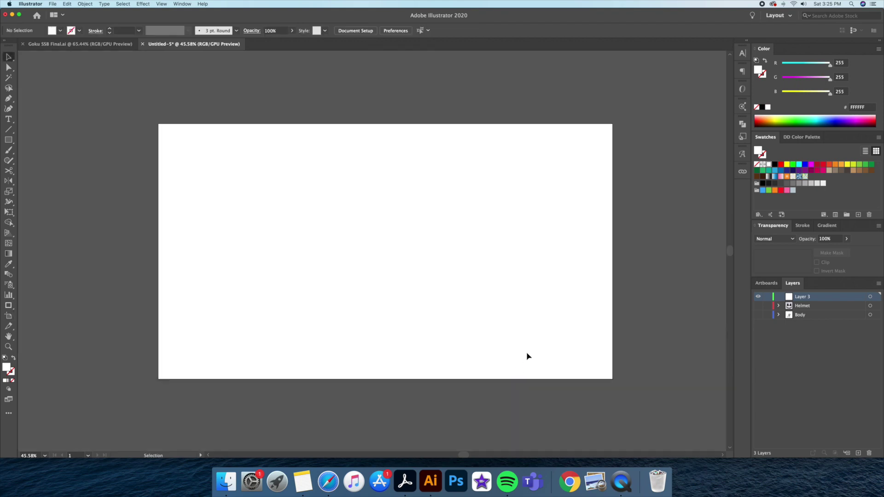
# - Briefly show and hide the Helmet and Body layers to preview their reference images
pyautogui.click(758, 305)
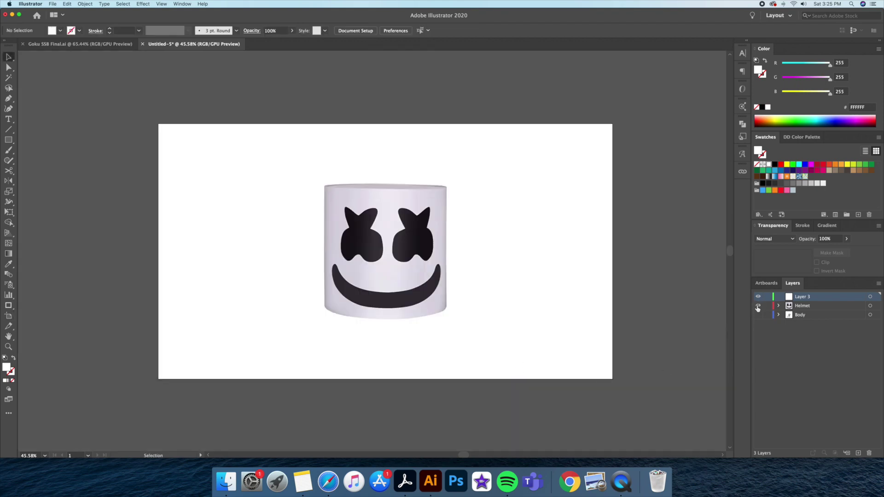
pyautogui.click(758, 305)
pyautogui.click(758, 315)
pyautogui.click(758, 315)
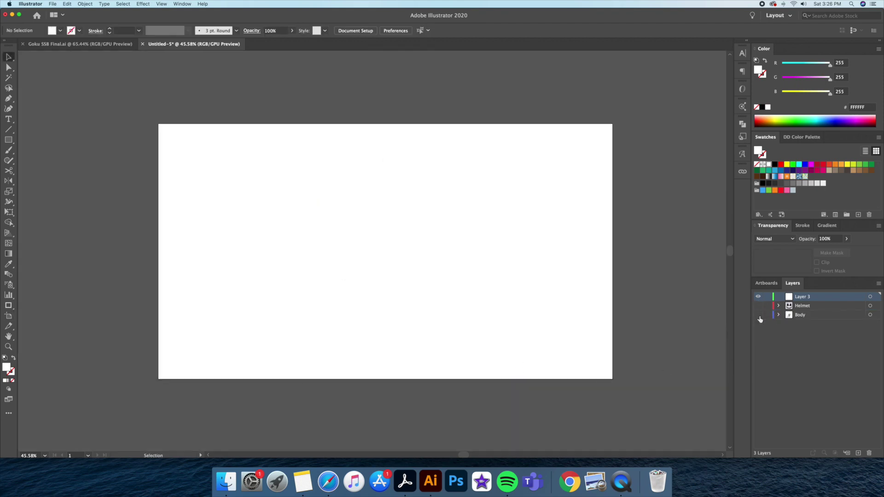
# - Show the Helmet layer and rename Layer 3 to Outline
pyautogui.click(758, 306)
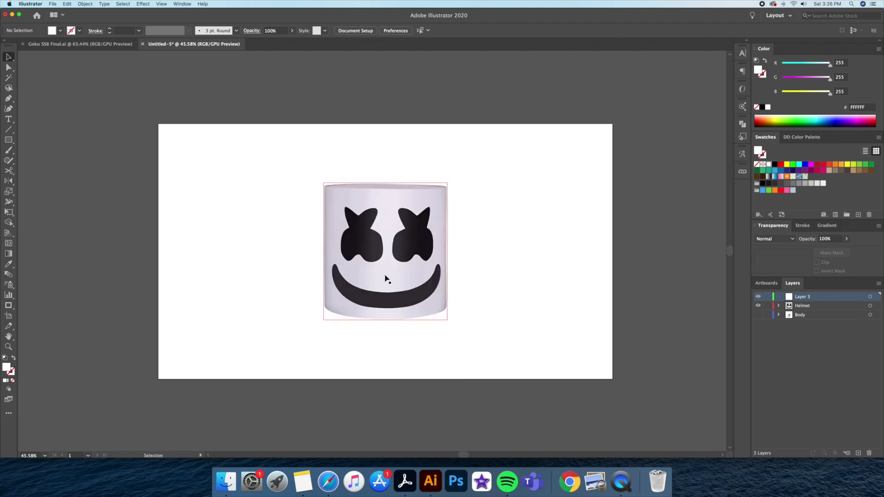
pyautogui.doubleClick(788, 298)
pyautogui.write('Outline')
pyautogui.press('Return')
# - Turn the Helmet layer into a template with images dimmed to 50% and make the Outline layer active
pyautogui.doubleClick(788, 306)
pyautogui.click(383, 280)
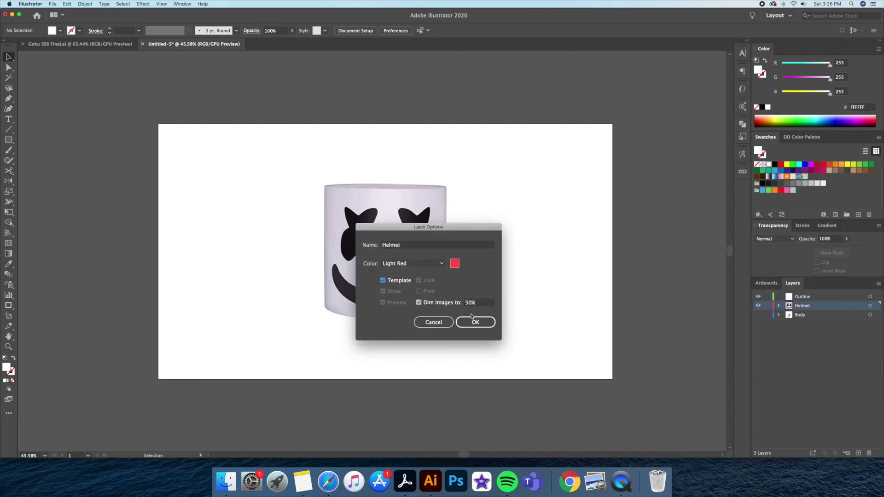
pyautogui.click(474, 323)
pyautogui.click(791, 299)
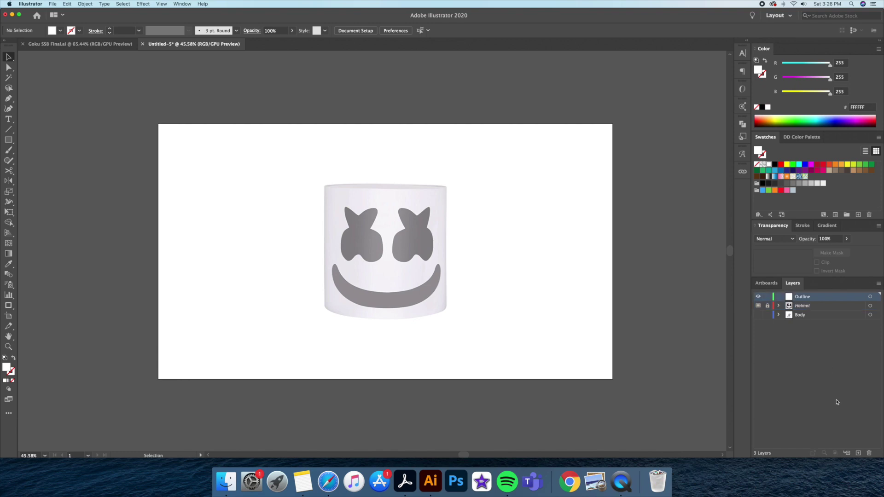
# - Set the drawing style to no fill with a black 10 pt stroke
pyautogui.press('z')
pyautogui.moveTo(383, 213); pyautogui.dragTo(449, 204)
pyautogui.moveTo(454, 201); pyautogui.dragTo(428, 214)
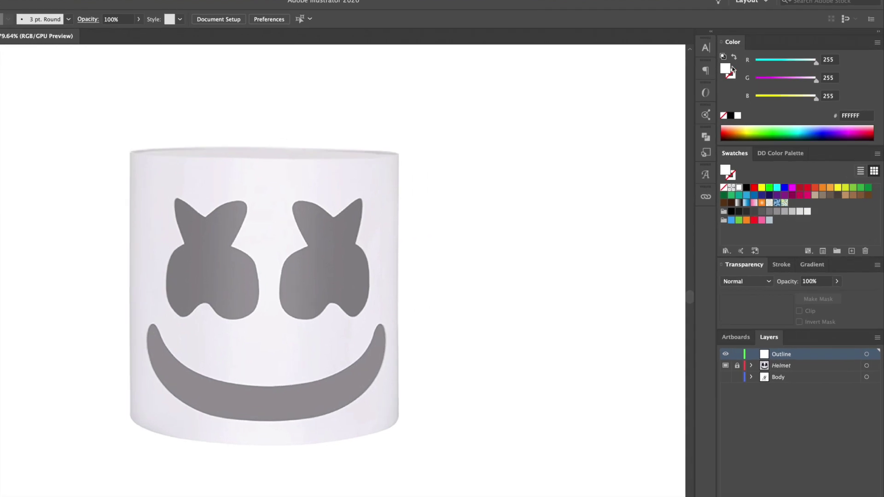
pyautogui.click(764, 60)
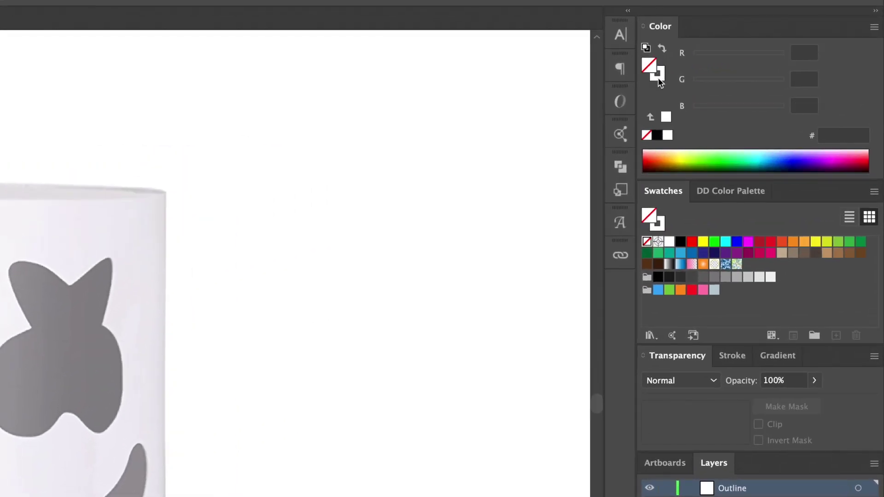
pyautogui.click(659, 76)
pyautogui.click(657, 135)
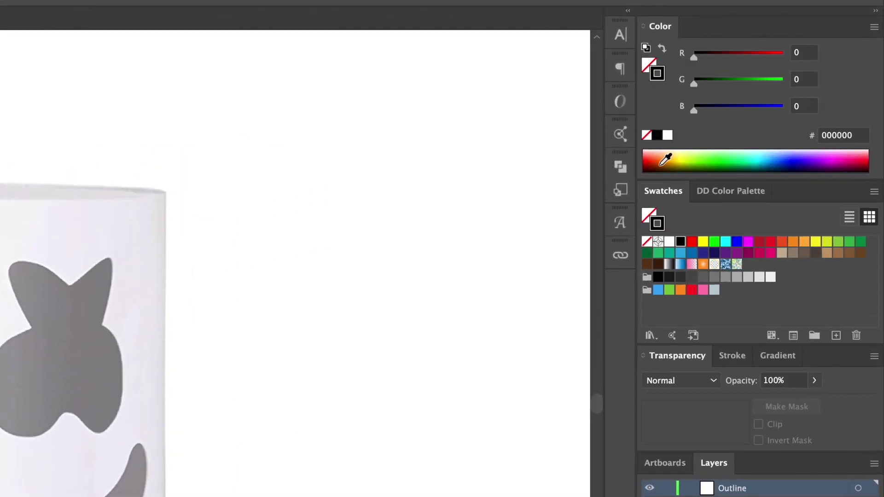
pyautogui.click(723, 197)
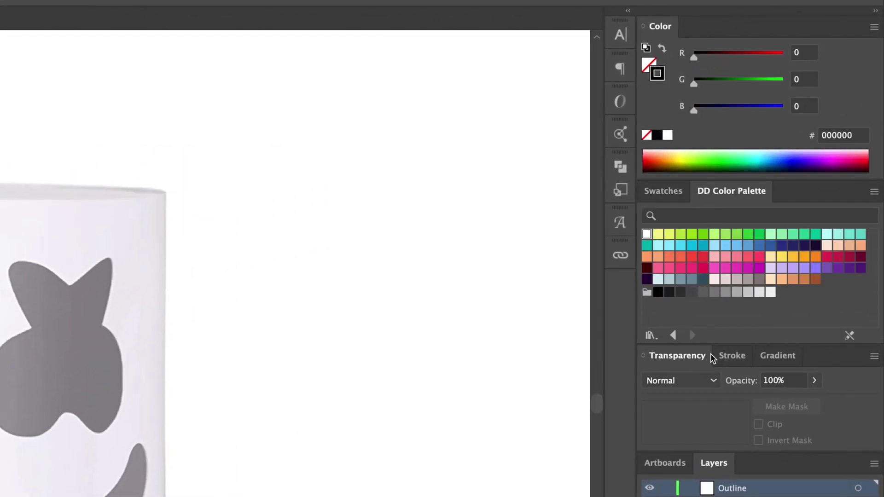
pyautogui.click(733, 357)
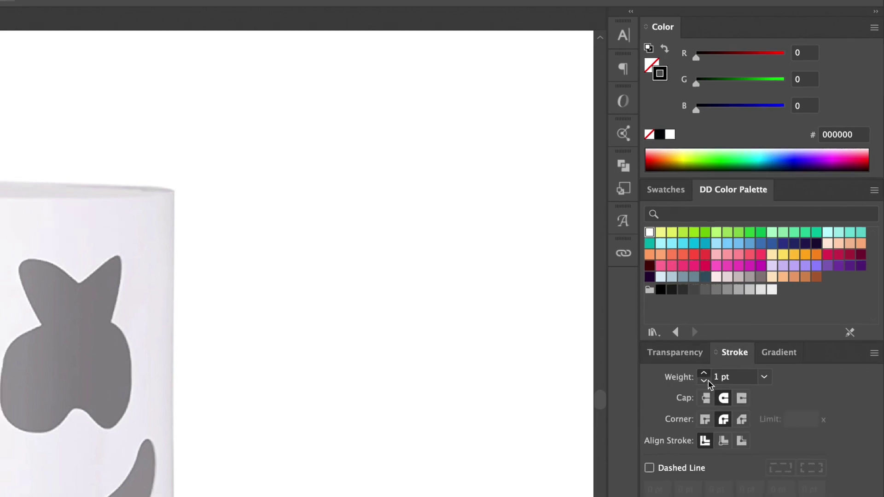
pyautogui.keyDown('shift'); pyautogui.click(702, 377); pyautogui.keyUp('shift')
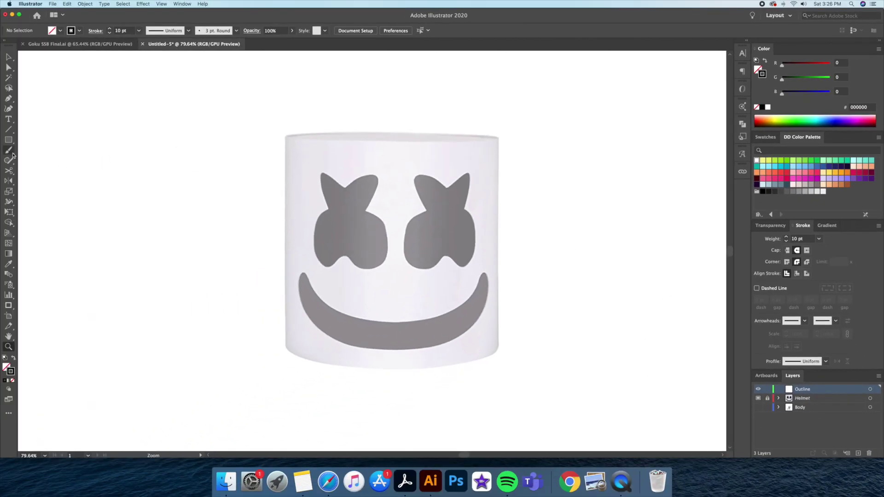
# - Draw an ellipse about 519 by 33 px from its centre over the helmet's top rim and align it with the rim
pyautogui.click(9, 139)
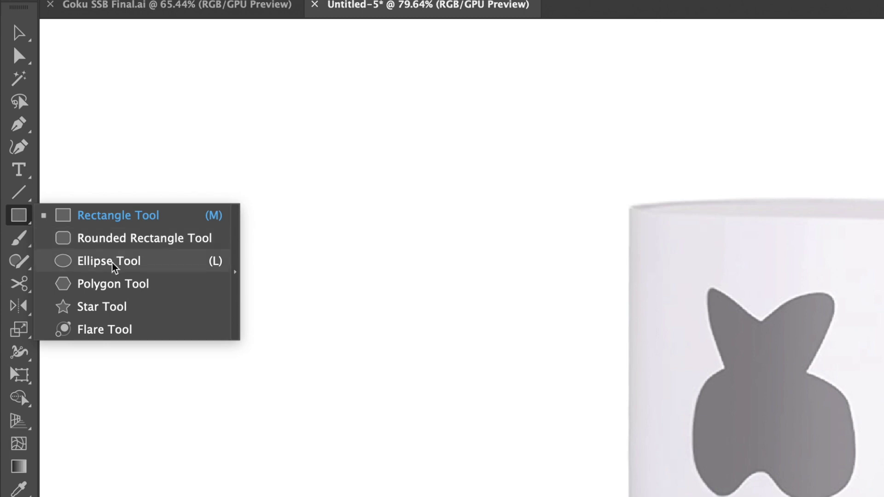
pyautogui.click(113, 263)
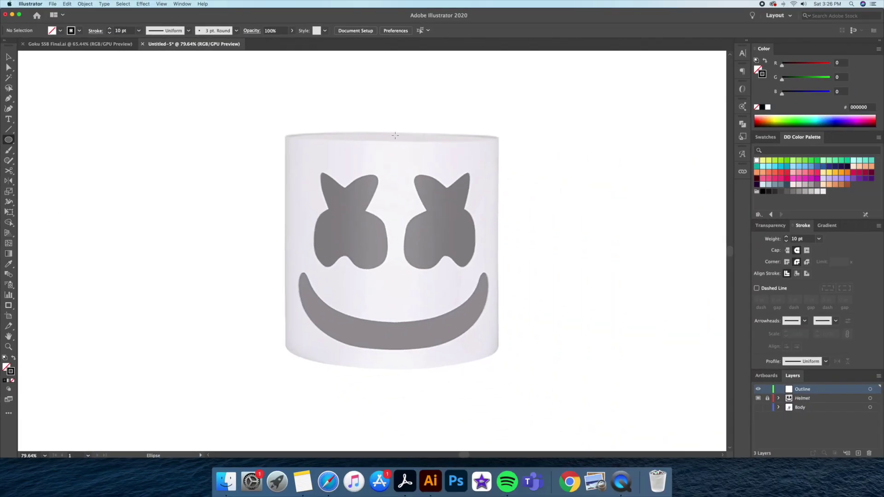
pyautogui.moveTo(395, 135); pyautogui.dragTo(504, 143)
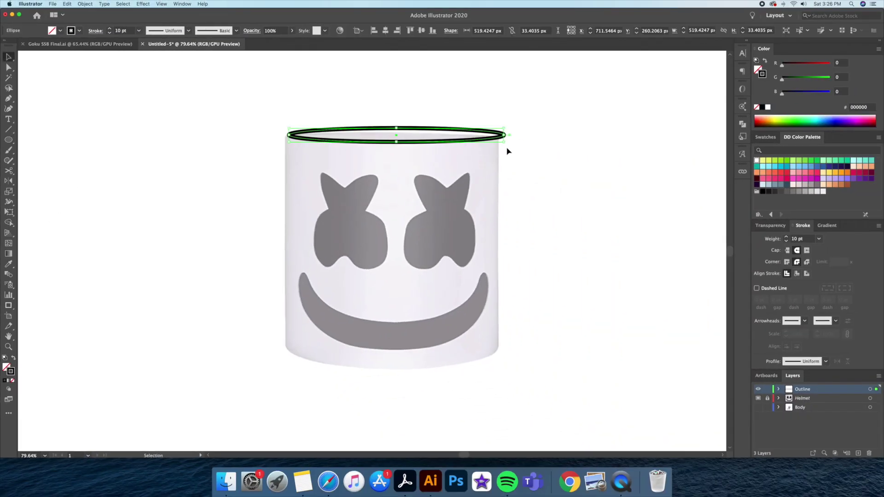
pyautogui.press('v')
pyautogui.click(506, 156)
# - Duplicate the rim ellipse straight down to the helmet's base and adjust its height to match the bottom curve
pyautogui.moveTo(474, 140); pyautogui.dragTo(473, 351)
pyautogui.moveTo(392, 354); pyautogui.dragTo(394, 369)
pyautogui.click(452, 385)
pyautogui.click(452, 328)
# - Delete the upper anchor of the base ellipse so only its lower arc is left
pyautogui.press('a')
pyautogui.click(392, 324)
pyautogui.press('Delete')
pyautogui.press('v')
pyautogui.click(396, 292)
# - Extend the bottom arc with the Pen tool up both helmet sides and across the rim into a closed outline
pyautogui.press('p')
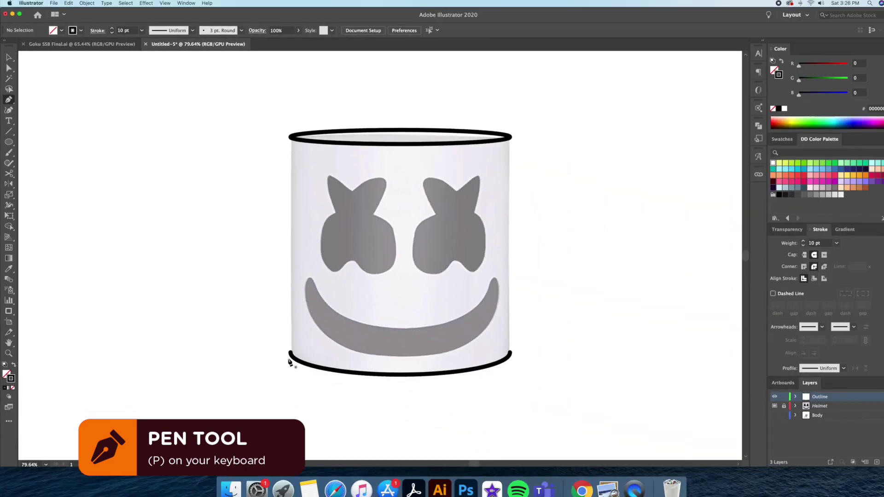
pyautogui.click(284, 347)
pyautogui.click(284, 135)
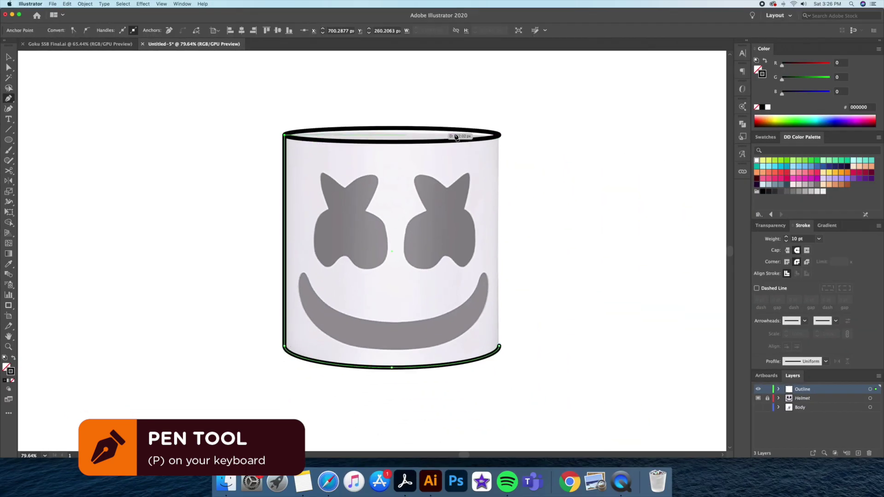
pyautogui.click(500, 135)
pyautogui.click(499, 346)
pyautogui.press('v')
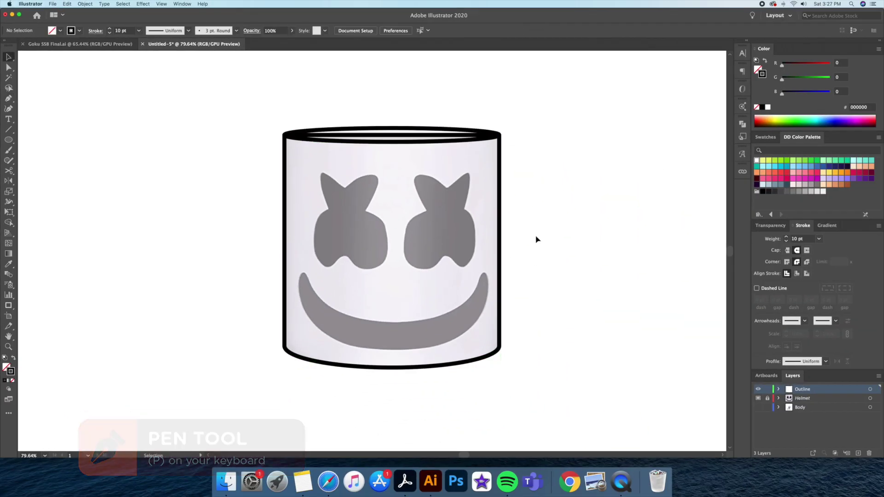
pyautogui.click(552, 317)
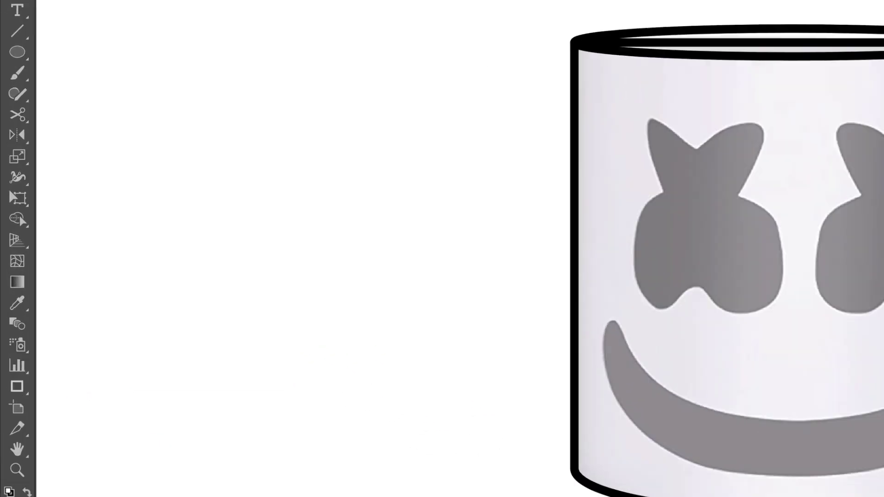
# - Divide the overlapping helmet outlines with Shape Builder and delete the leftover piece across the rim opening
pyautogui.hotkey('ctrl', 'a')
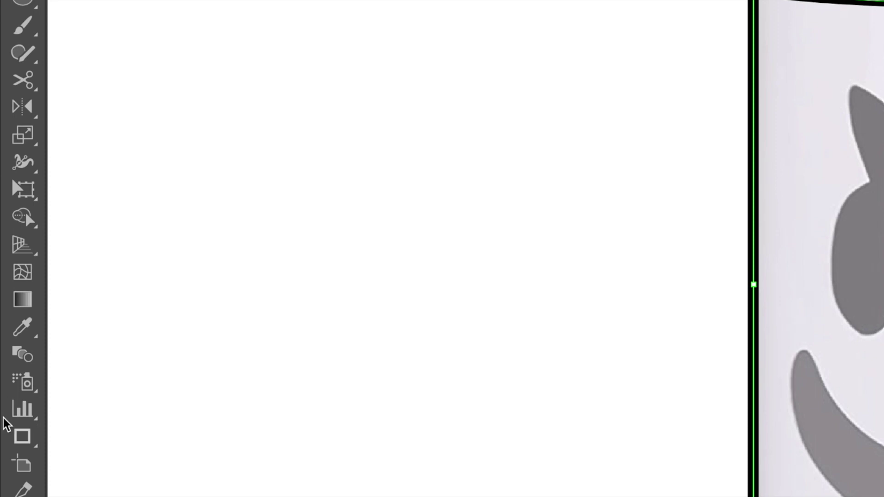
pyautogui.click(27, 220)
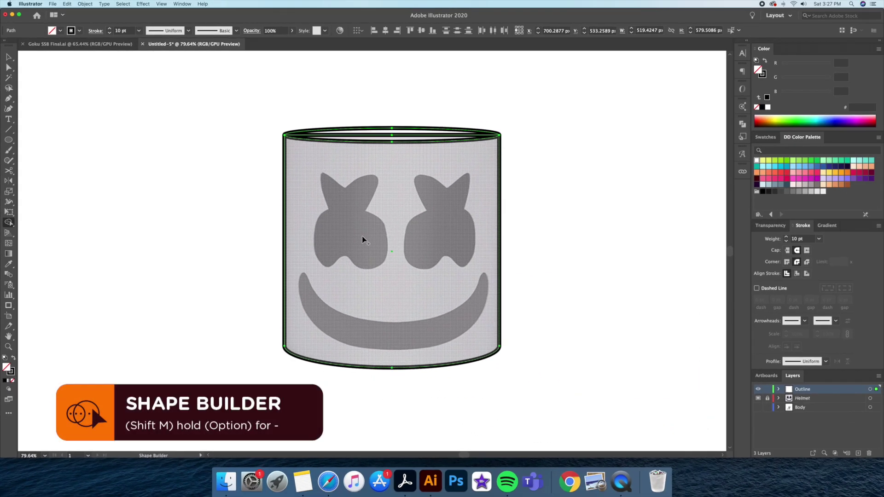
pyautogui.press('v')
pyautogui.click(453, 149)
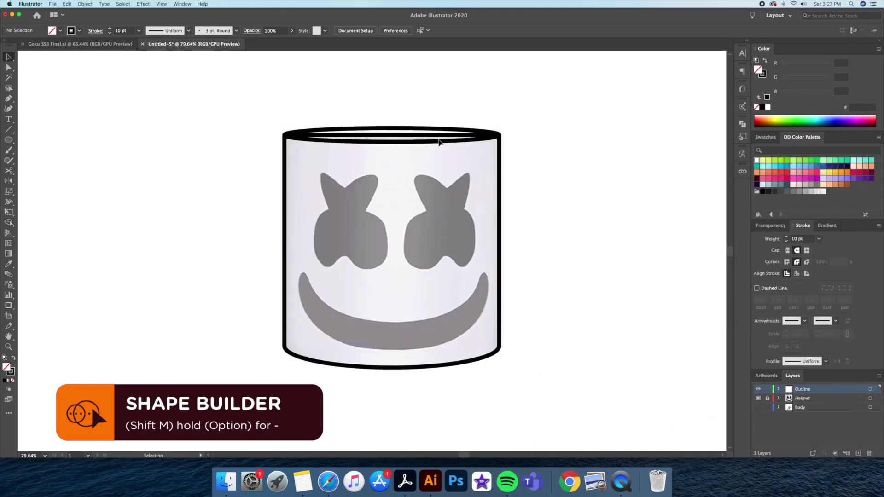
pyautogui.moveTo(428, 136); pyautogui.dragTo(424, 97)
pyautogui.press('Delete')
# - Trace the left half of the smile with the Pen tool as a closed path ending at its vertical centre line
pyautogui.press('z')
pyautogui.moveTo(502, 134); pyautogui.dragTo(477, 183)
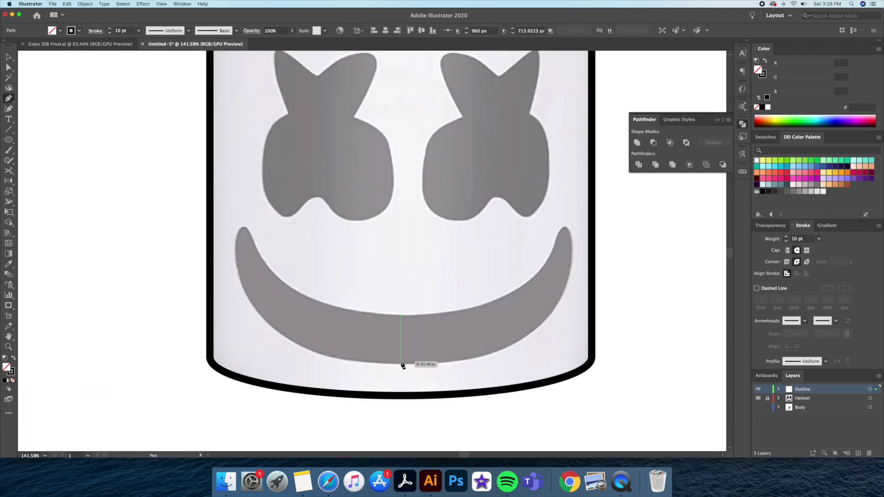
pyautogui.click(401, 365)
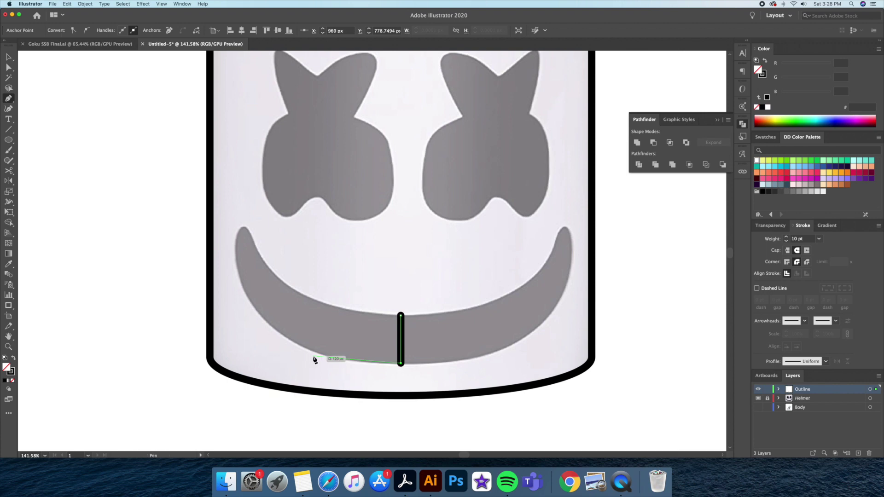
pyautogui.moveTo(357, 364); pyautogui.dragTo(348, 364)
pyautogui.press('super+z')
pyautogui.moveTo(264, 319); pyautogui.dragTo(229, 278)
pyautogui.moveTo(244, 227); pyautogui.dragTo(254, 214)
pyautogui.moveTo(306, 298); pyautogui.dragTo(352, 317)
pyautogui.click(400, 315)
pyautogui.moveTo(435, 322); pyautogui.dragTo(436, 322)
pyautogui.press('v')
pyautogui.click(429, 341)
# - Adjust the curve handle of the half smile's upper centre anchor so the edge meets the centre line horizontally
pyautogui.click(341, 310)
pyautogui.press('z')
pyautogui.press('a')
pyautogui.click(368, 316)
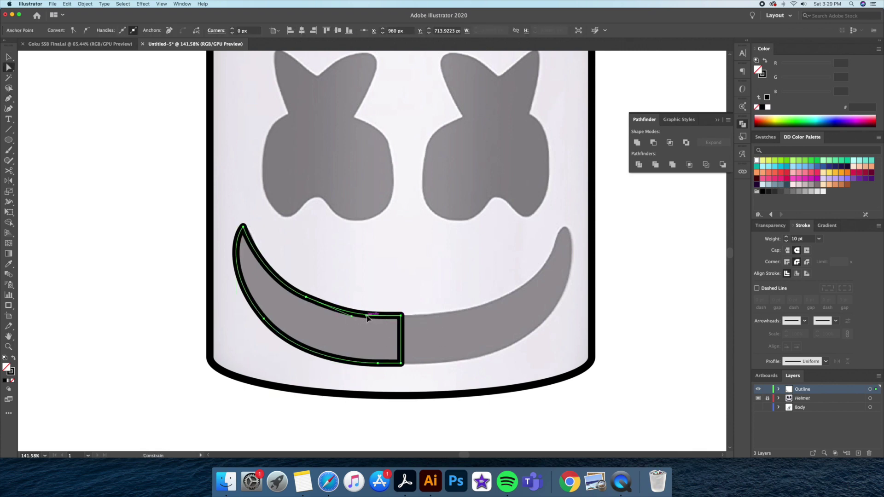
pyautogui.press('v')
pyautogui.click(330, 294)
# - Round the pointed corner at the upper tip of the half smile
pyautogui.press('a')
pyautogui.click(243, 227)
pyautogui.moveTo(244, 234); pyautogui.dragTo(250, 244)
pyautogui.press('v')
pyautogui.press('a')
# - Shorten the curve handle of the lower-edge anchor beside the smile's centre line
pyautogui.scroll(3, 386, 362)
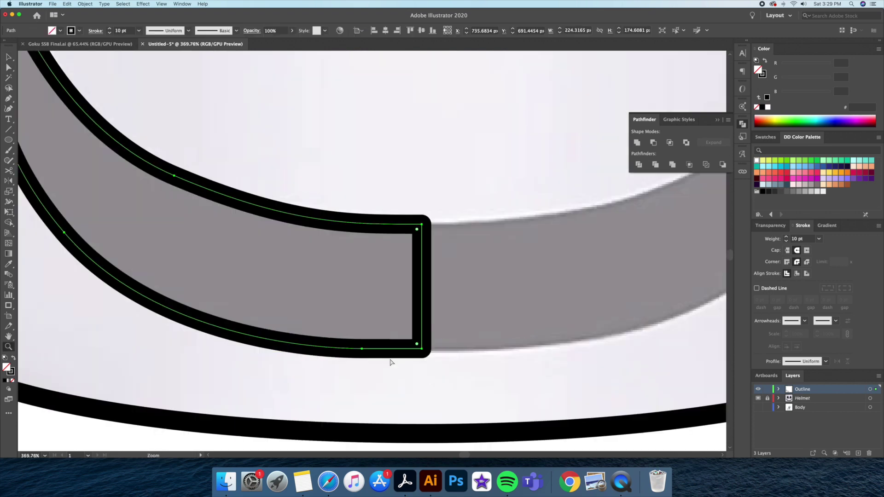
pyautogui.click(328, 351)
pyautogui.moveTo(329, 351); pyautogui.dragTo(345, 351)
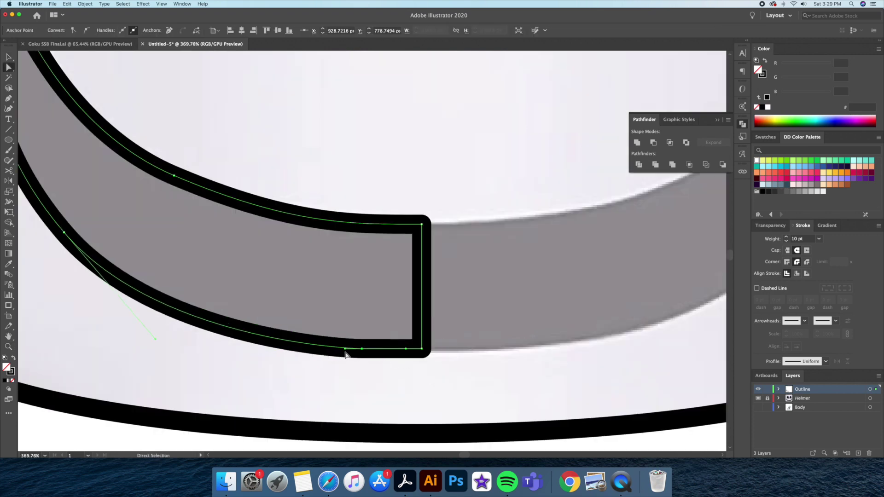
pyautogui.click(483, 330)
# - Reflect a copy of the half smile across its vertical centre line with the Reflect tool
pyautogui.press('z')
pyautogui.moveTo(485, 330); pyautogui.dragTo(427, 321)
pyautogui.press('v')
pyautogui.click(395, 330)
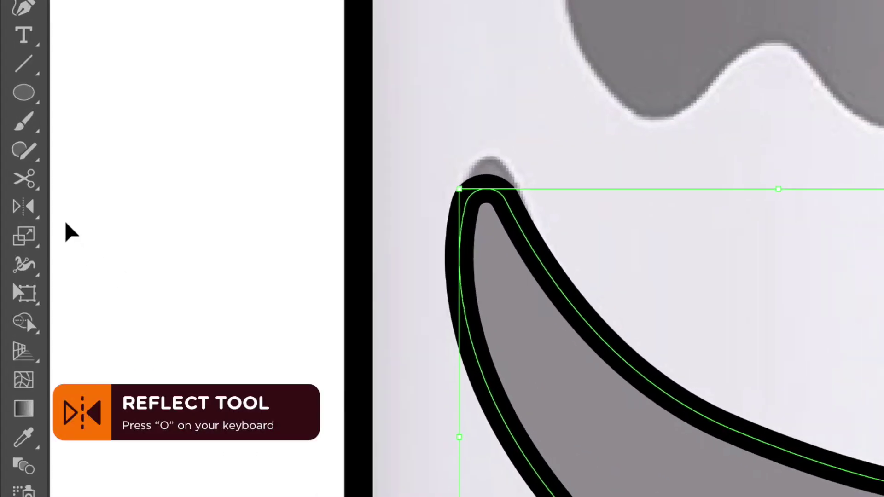
pyautogui.click(24, 206)
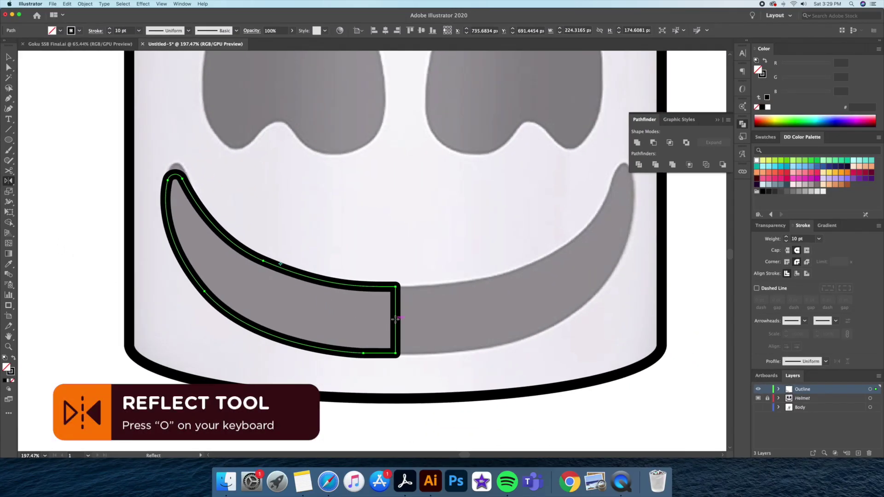
pyautogui.keyDown('alt'); pyautogui.click(395, 318); pyautogui.keyUp('alt')
pyautogui.click(229, 236)
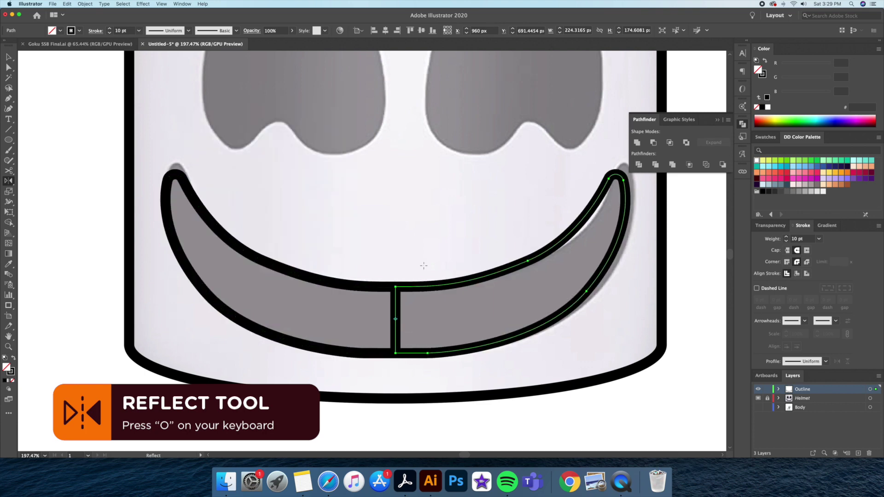
# - Select both smile halves and unite them into a single shape with Pathfinder
pyautogui.press('v')
pyautogui.press('super+shift+a')
pyautogui.click(386, 327)
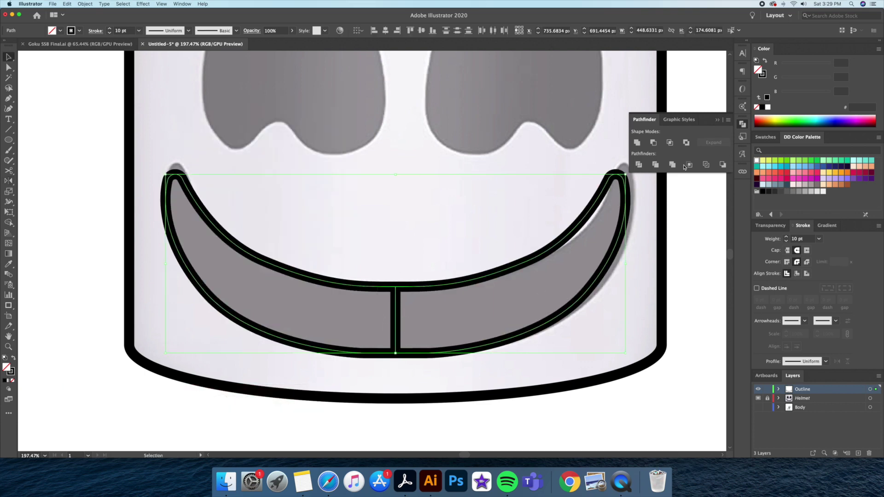
pyautogui.click(639, 145)
pyautogui.click(422, 236)
# - Trace the left side of the left eye with the Pen tool, from the top notch around the pointed tip to the lower lobe
pyautogui.press('z')
pyautogui.moveTo(445, 239); pyautogui.dragTo(353, 253)
pyautogui.moveTo(410, 247); pyautogui.dragTo(394, 301)
pyautogui.moveTo(295, 180); pyautogui.dragTo(331, 185)
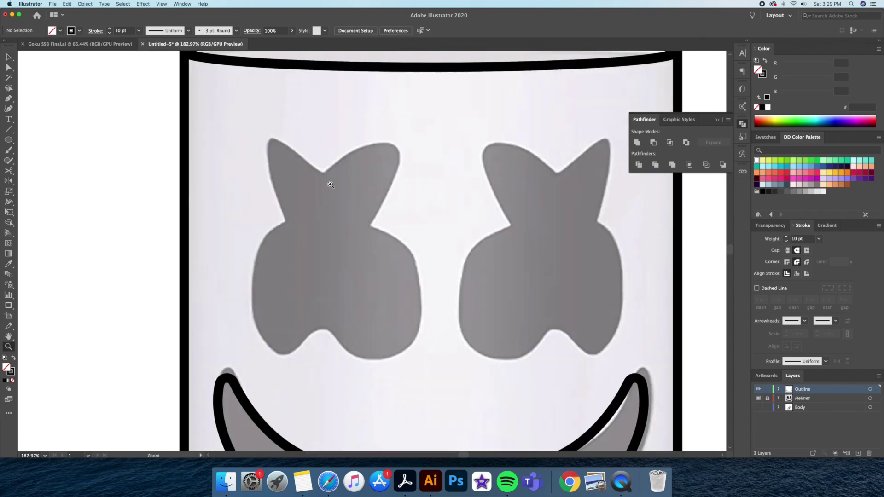
pyautogui.click(325, 174)
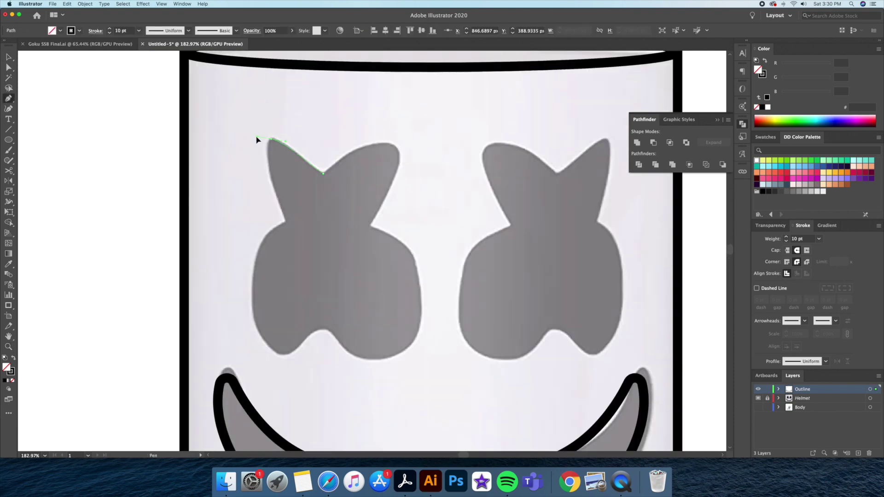
pyautogui.moveTo(270, 138); pyautogui.dragTo(251, 136)
pyautogui.click(286, 221)
pyautogui.moveTo(255, 259); pyautogui.dragTo(251, 282)
pyautogui.moveTo(265, 341); pyautogui.dragTo(279, 363)
# - Continue the left eye's outline across the bottom notch and up its right side, closing it at the top notch
pyautogui.moveTo(301, 345); pyautogui.dragTo(338, 333)
pyautogui.click(308, 337)
pyautogui.moveTo(381, 359); pyautogui.dragTo(410, 355)
pyautogui.moveTo(420, 288); pyautogui.dragTo(417, 253)
pyautogui.moveTo(370, 226); pyautogui.dragTo(334, 214)
pyautogui.moveTo(397, 145); pyautogui.dragTo(382, 122)
pyautogui.click(323, 173)
pyautogui.press('v')
pyautogui.click(431, 180)
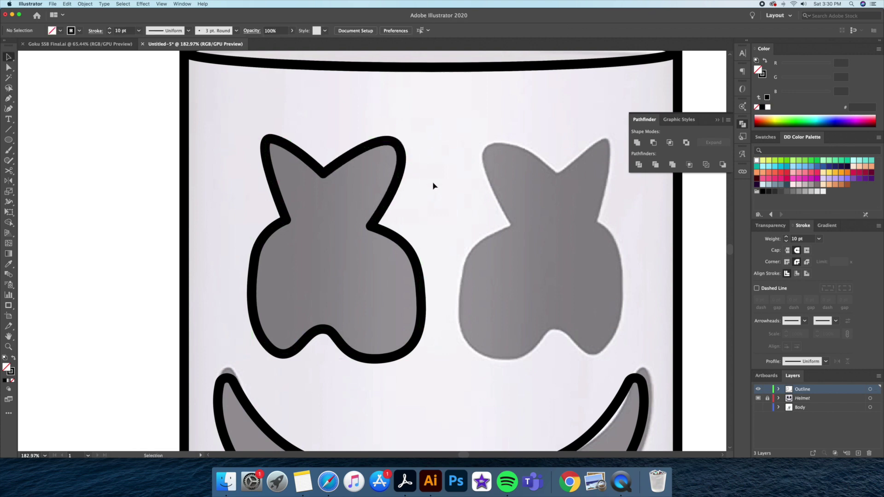
# - Reflect a copy of the left eye outline vertically about the helmet's centre line to make the right eye
pyautogui.moveTo(433, 181); pyautogui.dragTo(367, 184)
pyautogui.click(349, 249)
pyautogui.press('z')
pyautogui.keyDown('alt'); pyautogui.click(343, 240); pyautogui.keyUp('alt')
pyautogui.keyDown('alt'); pyautogui.click(343, 239); pyautogui.keyUp('alt')
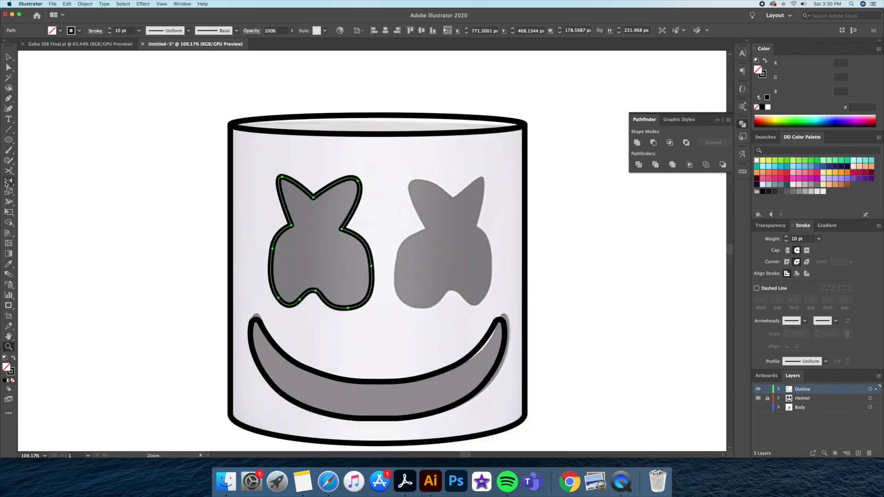
pyautogui.keyDown('alt'); pyautogui.click(376, 136); pyautogui.keyUp('alt')
pyautogui.click(231, 235)
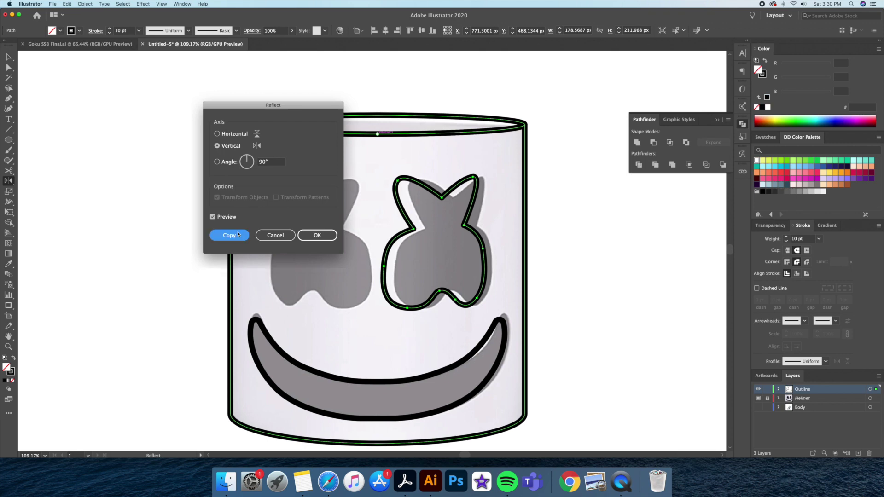
pyautogui.press('v')
pyautogui.click(510, 247)
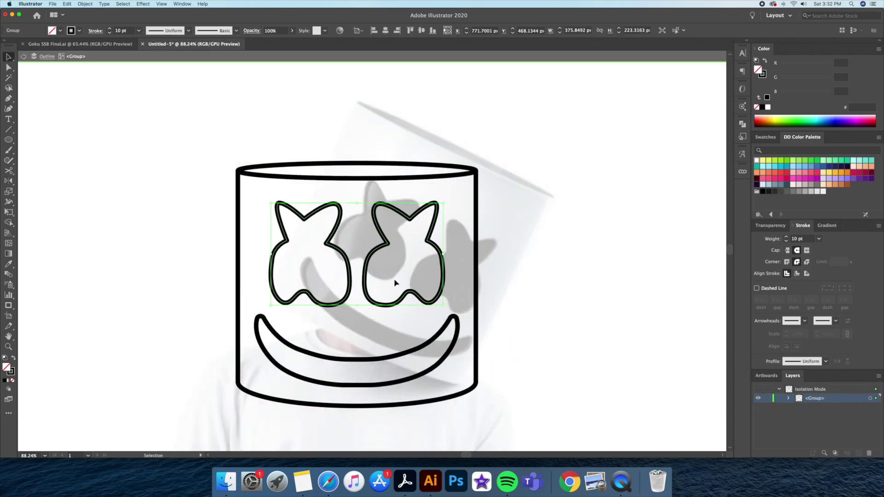
# - Nudge the pair of eyes down and lower the anchors of the helmet's top rim
pyautogui.hotkey('shift', 'Down')
pyautogui.press('a')
pyautogui.moveTo(224, 141); pyautogui.dragTo(490, 197)
pyautogui.hotkey('shift', 'Down')
pyautogui.hotkey('shift', 'Down')
pyautogui.click(540, 187)
# - Rotate the whole helmet drawing clockwise to match the tilt of the helmet in the body reference photo
pyautogui.press('z')
pyautogui.press('v')
pyautogui.doubleClick(510, 147)
pyautogui.moveTo(511, 147); pyautogui.dragTo(428, 218)
pyautogui.moveTo(490, 171); pyautogui.dragTo(517, 234)
pyautogui.moveTo(492, 279); pyautogui.dragTo(536, 242)
# - Refine the tilted helmet's size and position over the photo's helmet, undoing and redoing the last adjustments as needed
pyautogui.press('super+z')
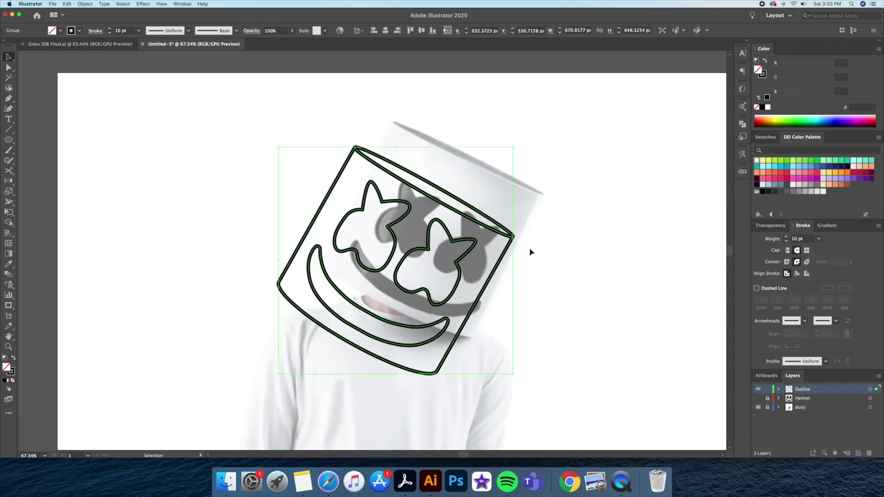
pyautogui.press('super+z')
pyautogui.press('super+shift+z')
pyautogui.press('super+shift+z')
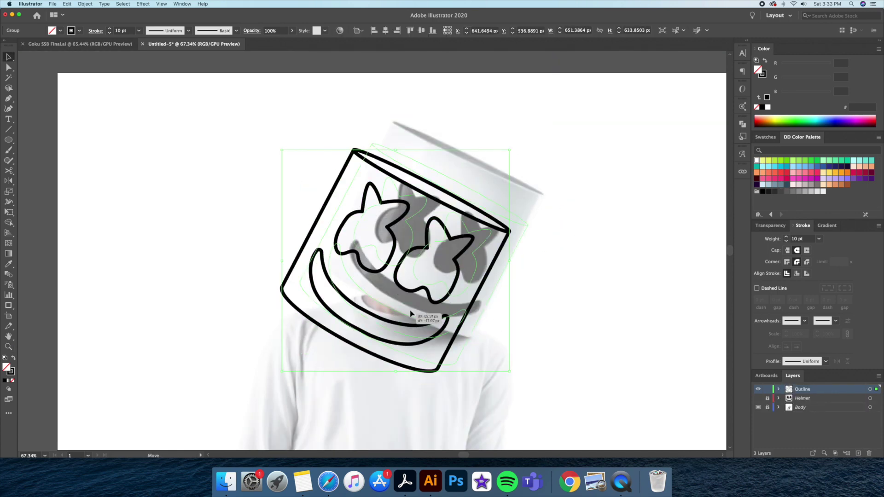
pyautogui.press('super+z')
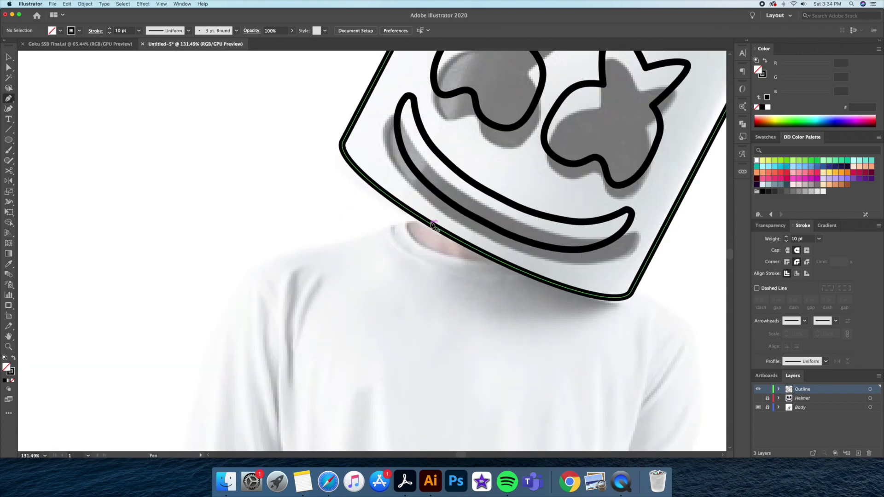
# - Draw an ellipse about 130 by 53 px over the neck opening below the helmet and adjust it to the neckline
pyautogui.moveTo(433, 224); pyautogui.dragTo(413, 226)
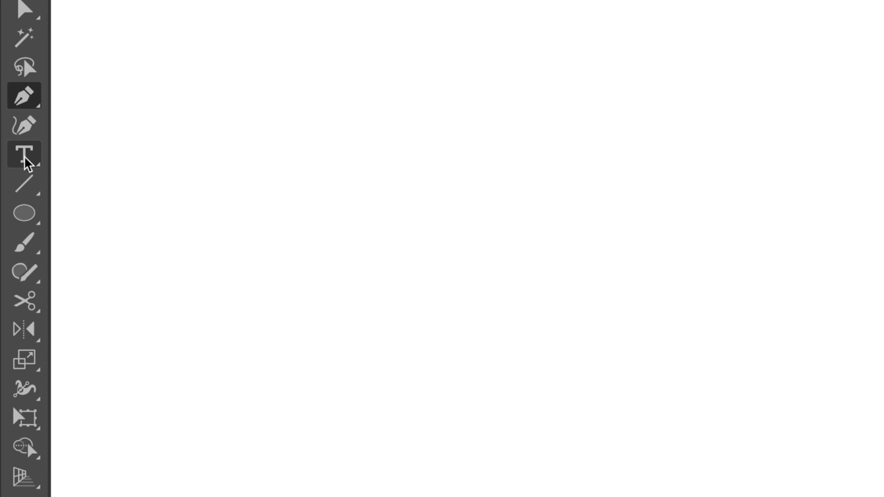
pyautogui.click(27, 214)
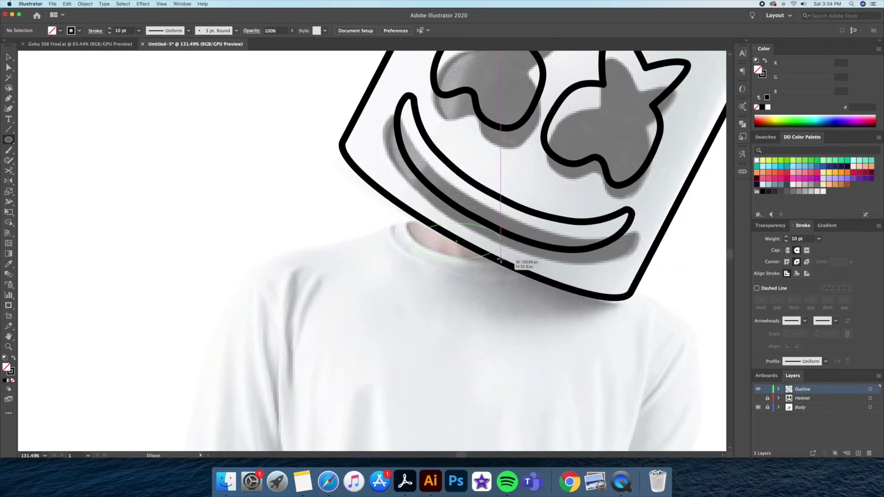
pyautogui.moveTo(523, 257)
pyautogui.mouseDown()
pyautogui.moveTo(507, 237)
pyautogui.moveTo(499, 260)
pyautogui.mouseUp()
pyautogui.press('v')
pyautogui.click(497, 275)
pyautogui.click(438, 254)
pyautogui.moveTo(406, 222); pyautogui.dragTo(410, 224)
# - Divide the neck ellipse along the helmet's lower edge with Shape Builder and delete the part overlapping the helmet
pyautogui.keyDown('shift'); pyautogui.click(461, 244); pyautogui.keyUp('shift')
pyautogui.click(8, 223)
pyautogui.click(449, 253)
pyautogui.press('v')
pyautogui.click(477, 297)
pyautogui.click(487, 242)
pyautogui.press('Delete')
# - Trace the collar's left edge, left shoulder and outer left sleeve down past the artboard's bottom edge with the Pen tool
pyautogui.moveTo(409, 289); pyautogui.dragTo(408, 281)
pyautogui.click(413, 213)
pyautogui.moveTo(388, 219)
pyautogui.mouseDown()
pyautogui.moveTo(382, 229)
pyautogui.moveTo(459, 185)
pyautogui.mouseUp()
pyautogui.click(389, 219)
pyautogui.moveTo(392, 200); pyautogui.dragTo(355, 207)
pyautogui.moveTo(307, 262); pyautogui.dragTo(293, 306)
pyautogui.moveTo(290, 316); pyautogui.dragTo(340, 156)
pyautogui.moveTo(314, 275); pyautogui.dragTo(306, 293)
pyautogui.moveTo(305, 327); pyautogui.dragTo(310, 343)
pyautogui.keyDown('super'); pyautogui.click(380, 320); pyautogui.keyUp('super')
# - Trace the right shoulder and outer sleeve from the helmet's lower corner, ending in the short elbow crease
pyautogui.moveTo(386, 316); pyautogui.dragTo(379, 323)
pyautogui.moveTo(378, 322); pyautogui.dragTo(329, 326)
pyautogui.moveTo(562, 170); pyautogui.dragTo(485, 197)
pyautogui.moveTo(485, 196); pyautogui.dragTo(497, 196)
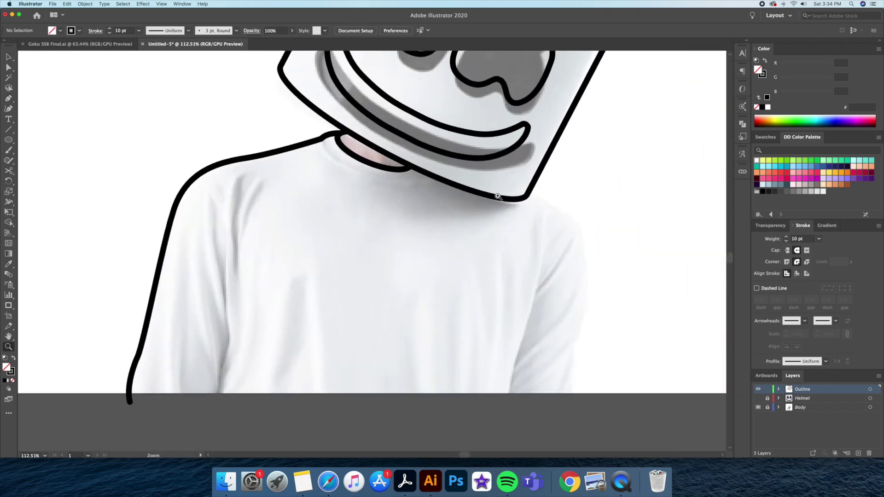
pyautogui.click(529, 190)
pyautogui.moveTo(575, 219); pyautogui.dragTo(583, 226)
pyautogui.moveTo(586, 304); pyautogui.dragTo(583, 325)
pyautogui.moveTo(551, 357)
pyautogui.mouseDown()
pyautogui.moveTo(530, 375)
pyautogui.moveTo(568, 386)
pyautogui.moveTo(567, 402)
pyautogui.mouseUp()
pyautogui.keyDown('super'); pyautogui.click(593, 346); pyautogui.keyUp('super')
# - Draw the lower right sleeve edge from the elbow crease down past the artboard's bottom edge
pyautogui.click(579, 331)
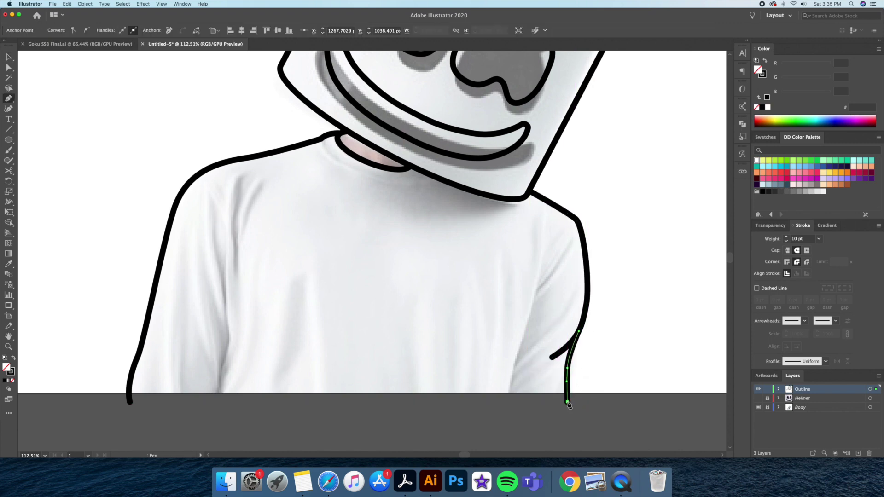
pyautogui.press('v')
pyautogui.click(525, 408)
# - Trace the crease between the torso and the right sleeve from the armpit down past the artboard's bottom edge
pyautogui.moveTo(476, 399); pyautogui.dragTo(476, 392)
pyautogui.press('p')
pyautogui.click(540, 243)
pyautogui.moveTo(534, 290); pyautogui.dragTo(510, 400)
pyautogui.click(509, 395)
pyautogui.press('v')
pyautogui.click(476, 403)
# - Trace the crease between the left sleeve and the torso with the Pen tool, including its short lower fold
pyautogui.moveTo(310, 322); pyautogui.dragTo(365, 319)
pyautogui.click(281, 243)
pyautogui.moveTo(279, 295)
pyautogui.mouseDown()
pyautogui.moveTo(284, 345)
pyautogui.moveTo(292, 305)
pyautogui.mouseUp()
pyautogui.click(276, 361)
pyautogui.press('v')
pyautogui.click(251, 329)
pyautogui.press('p')
pyautogui.click(303, 307)
pyautogui.moveTo(299, 388); pyautogui.dragTo(300, 389)
pyautogui.press('v')
pyautogui.click(323, 385)
# - Add a short curved fold branching from the upper part of the right sleeve's inner crease
pyautogui.moveTo(331, 337); pyautogui.dragTo(339, 347)
pyautogui.press('z')
pyautogui.moveTo(356, 171); pyautogui.dragTo(362, 172)
pyautogui.moveTo(575, 258); pyautogui.dragTo(443, 250)
pyautogui.press('p')
pyautogui.click(548, 267)
pyautogui.moveTo(575, 228); pyautogui.dragTo(588, 205)
pyautogui.press('v')
pyautogui.click(633, 204)
# - Add two short curved folds branching from the lower part of the right sleeve's inner crease
pyautogui.press('p')
pyautogui.click(520, 350)
pyautogui.moveTo(561, 316); pyautogui.dragTo(578, 301)
pyautogui.click(633, 298)
pyautogui.press('z')
pyautogui.moveTo(508, 375); pyautogui.dragTo(527, 370)
pyautogui.press('p')
pyautogui.click(517, 363)
pyautogui.moveTo(567, 327); pyautogui.dragTo(581, 306)
pyautogui.press('v')
pyautogui.click(581, 376)
# - Add a short fold joining the middle of the left sleeve's inner crease
pyautogui.press('z')
pyautogui.moveTo(359, 368); pyautogui.dragTo(344, 368)
pyautogui.moveTo(325, 367); pyautogui.dragTo(468, 363)
pyautogui.click(206, 243)
pyautogui.click(225, 301)
pyautogui.keyDown('super'); pyautogui.click(266, 319); pyautogui.keyUp('super')
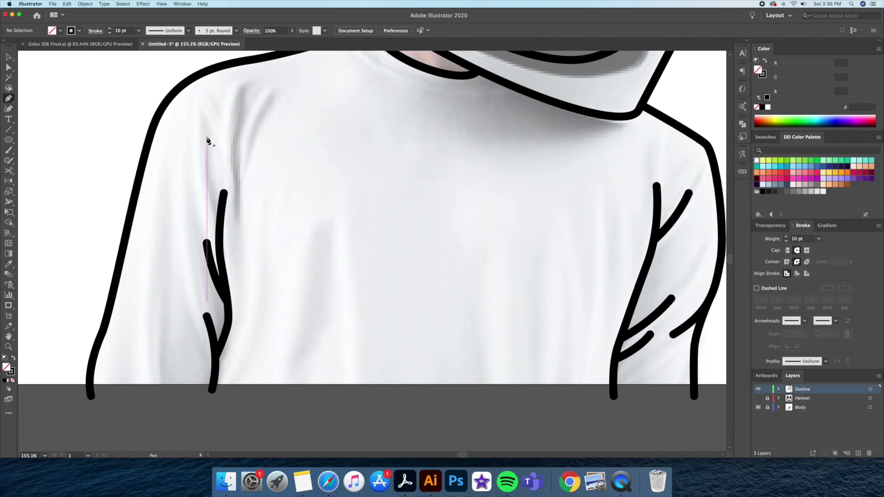
# - Offset the neckline shape's path by 27 px with mitered joins to form the collar's outer edge
pyautogui.press('z')
pyautogui.moveTo(317, 221); pyautogui.dragTo(290, 222)
pyautogui.moveTo(368, 193); pyautogui.dragTo(414, 200)
pyautogui.press('v')
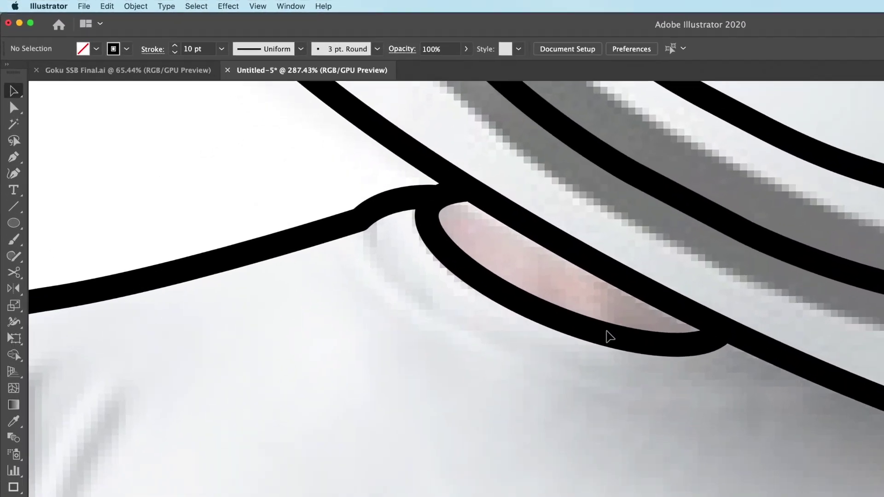
pyautogui.click(587, 330)
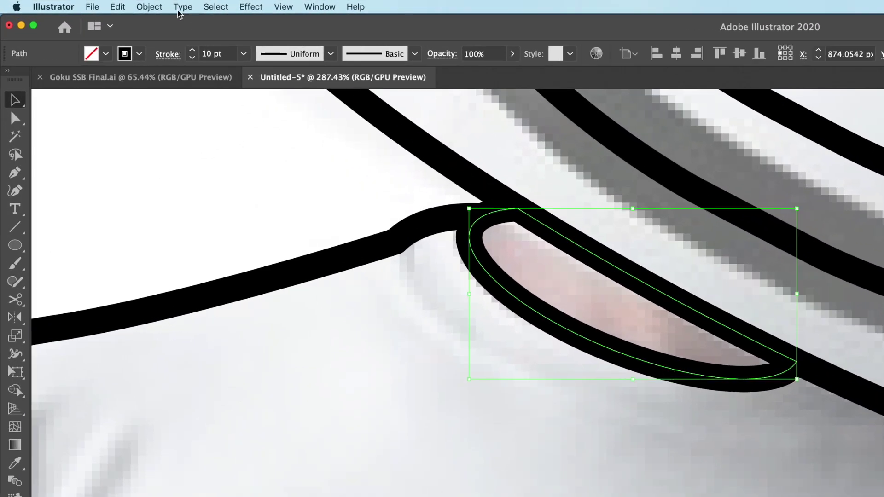
pyautogui.click(149, 7)
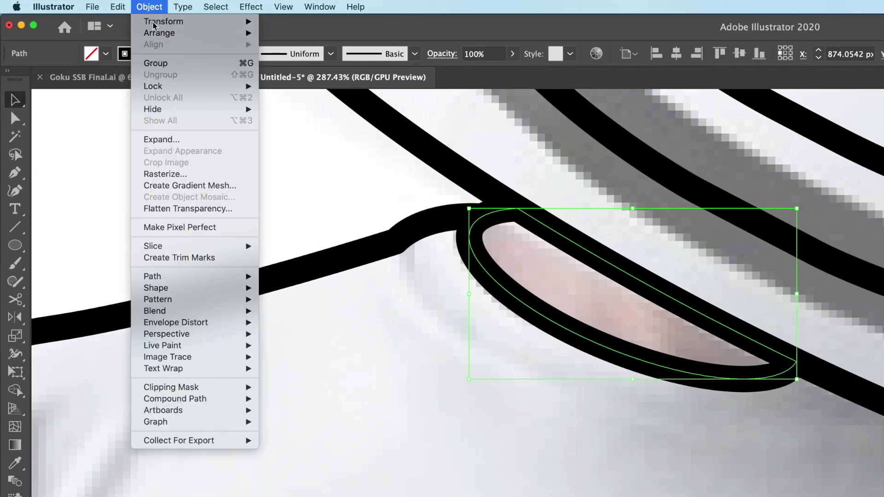
pyautogui.moveTo(184, 277)
pyautogui.click(352, 321)
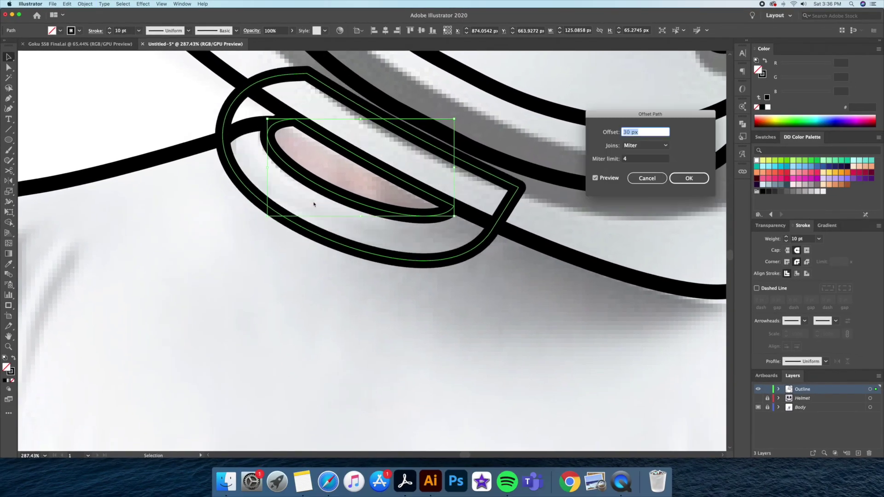
pyautogui.press('Down')
pyautogui.press('Down')
pyautogui.press('Down')
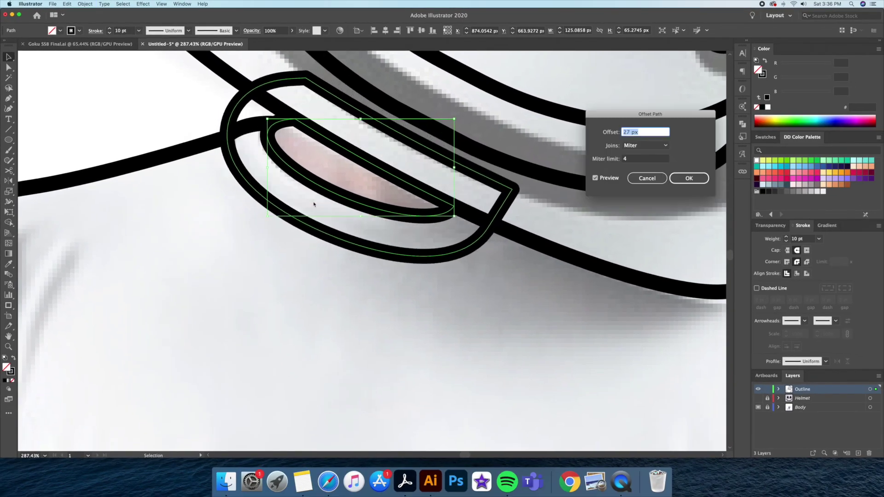
pyautogui.press('Return')
# - Divide the offset collar path against the surrounding outlines with Shape Builder and delete the part overlapping the helmet
pyautogui.press('super+a')
pyautogui.hotkey('shift', 'm')
pyautogui.click(422, 240)
pyautogui.press('v')
pyautogui.click(467, 278)
pyautogui.click(500, 211)
pyautogui.press('Delete')
# - Delete the leftover collar path segment above the left shoulder line
pyautogui.press('a')
pyautogui.click(230, 114)
pyautogui.press('Delete')
# - Add two anchors along the lower collar line and delete the segment between them to open a gap
pyautogui.scroll(2, 295, 194)
pyautogui.press('p')
pyautogui.click(361, 263)
pyautogui.click(363, 264)
pyautogui.press('Delete')
pyautogui.press('v')
# - Cut a second small gap in the left part of the collar line by deleting the segment between added anchors
pyautogui.click(302, 236)
pyautogui.click(294, 235)
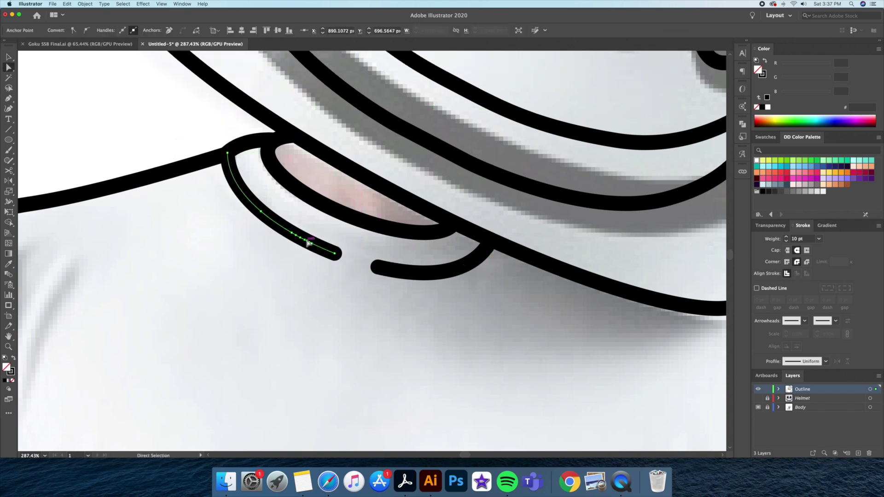
pyautogui.press('Delete')
pyautogui.click(166, 117)
pyautogui.press('z')
pyautogui.moveTo(454, 277); pyautogui.dragTo(403, 272)
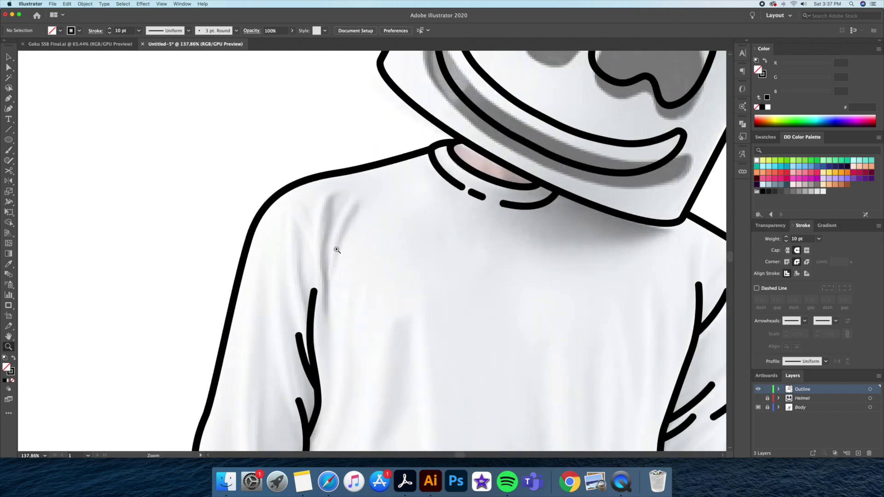
# - Draw a curved fold stroke with the Pen tool on the shirt just below the left shoulder, above the existing sleeve folds
pyautogui.click(330, 210)
pyautogui.moveTo(324, 274); pyautogui.dragTo(328, 322)
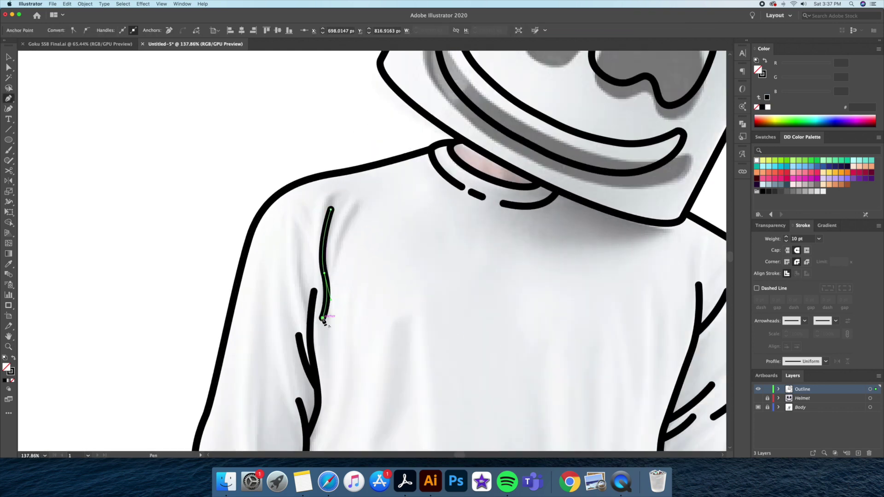
pyautogui.press('v')
pyautogui.click(213, 172)
# - Hide the Body reference layer and view the full line art on the artboard
pyautogui.press('z')
pyautogui.moveTo(326, 205); pyautogui.dragTo(278, 208)
pyautogui.click(757, 408)
pyautogui.moveTo(479, 303); pyautogui.dragTo(449, 345)
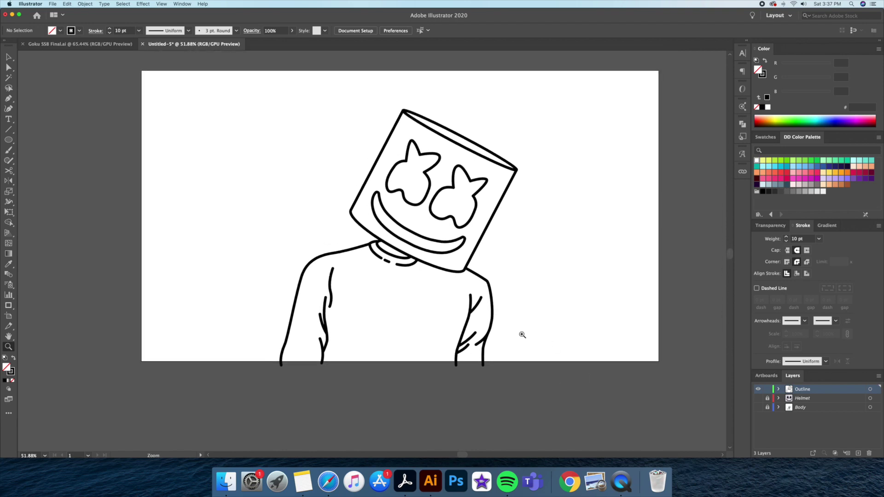
# - Taper the lower end of the left collar line to a point with the Width tool, undoing the extra width adjustment
pyautogui.moveTo(288, 285); pyautogui.dragTo(376, 275)
pyautogui.click(377, 275)
pyautogui.moveTo(449, 256); pyautogui.dragTo(366, 339)
pyautogui.press('v')
pyautogui.click(317, 343)
pyautogui.press('z')
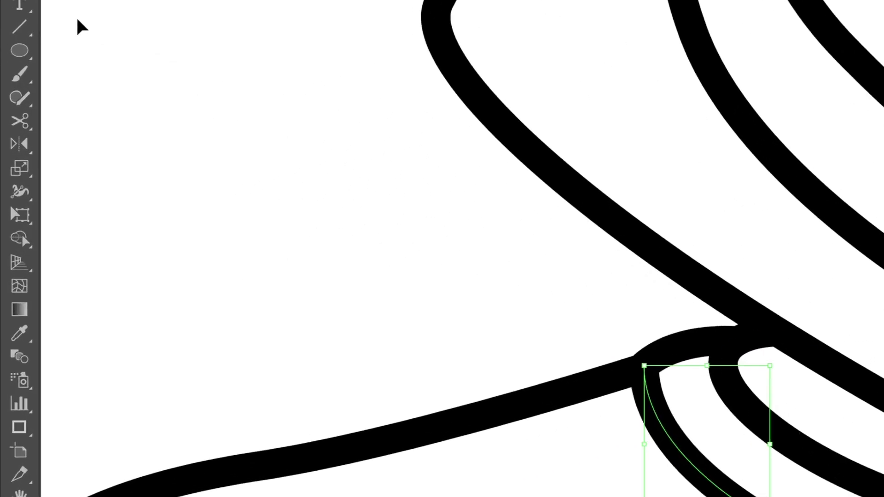
pyautogui.click(24, 191)
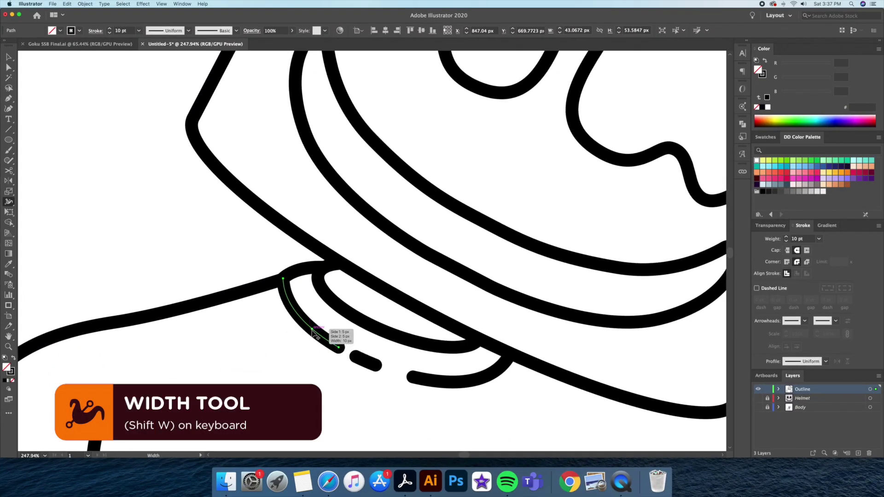
pyautogui.moveTo(316, 338)
pyautogui.mouseDown()
pyautogui.moveTo(309, 336)
pyautogui.moveTo(332, 353)
pyautogui.moveTo(339, 348)
pyautogui.mouseUp()
pyautogui.moveTo(296, 313); pyautogui.dragTo(299, 311)
pyautogui.press('super+z')
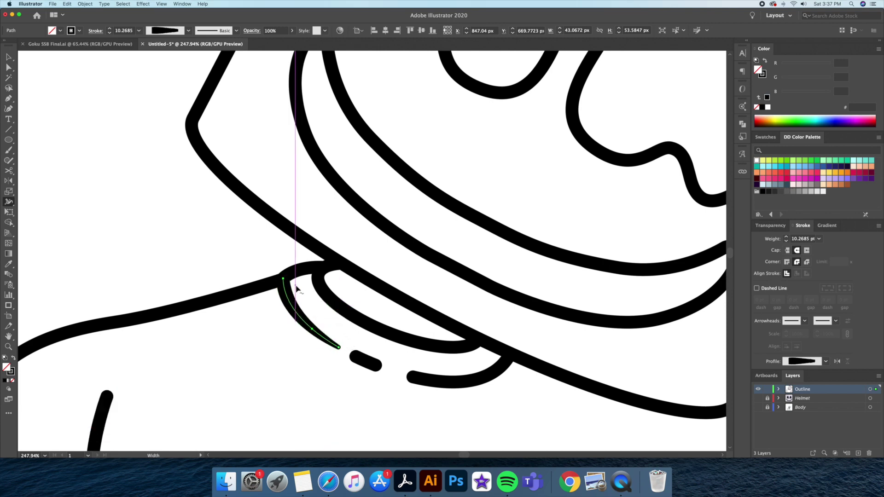
# - Taper both ends of the short collar dash and the free end of the right collar line with the Width tool
pyautogui.moveTo(366, 366); pyautogui.dragTo(364, 364)
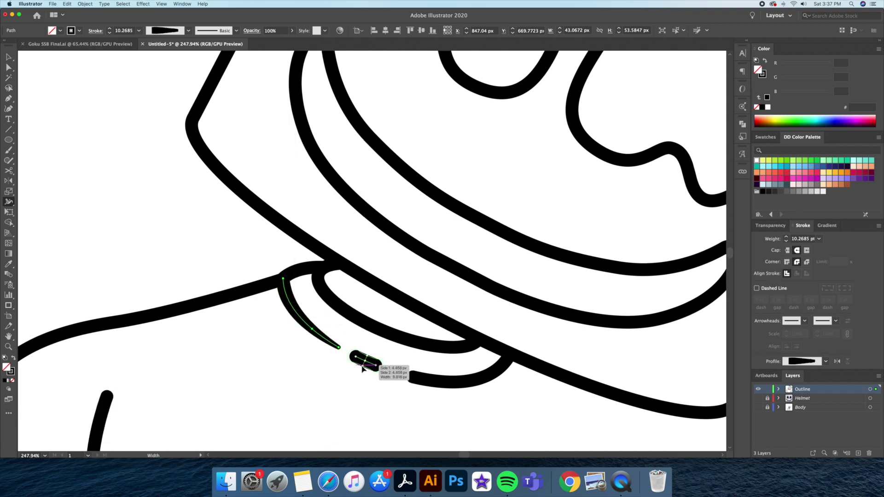
pyautogui.moveTo(376, 369)
pyautogui.mouseDown()
pyautogui.moveTo(357, 369)
pyautogui.moveTo(364, 365)
pyautogui.mouseUp()
pyautogui.moveTo(472, 386); pyautogui.dragTo(474, 390)
pyautogui.moveTo(412, 383); pyautogui.dragTo(413, 380)
pyautogui.moveTo(483, 383); pyautogui.dragTo(492, 378)
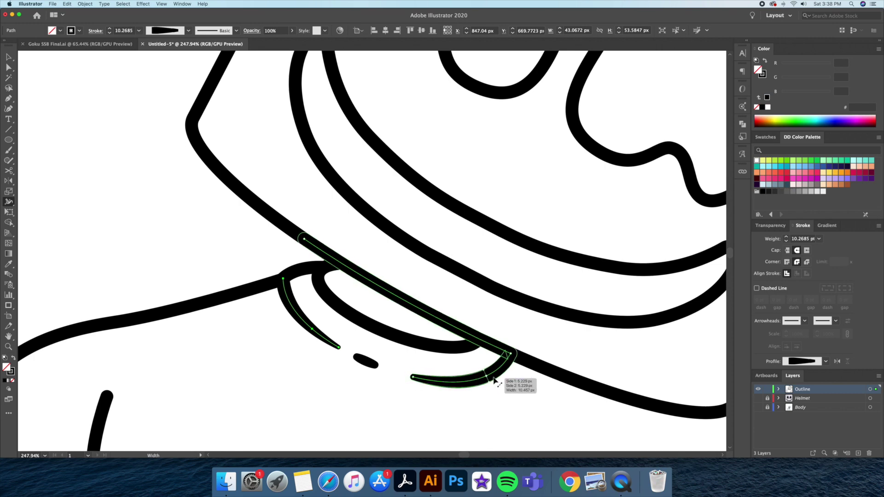
pyautogui.click(201, 268)
# - Isolate the right collar path and delete its surplus segments running along the helmet's lower edge
pyautogui.scroll(2, 258, 251)
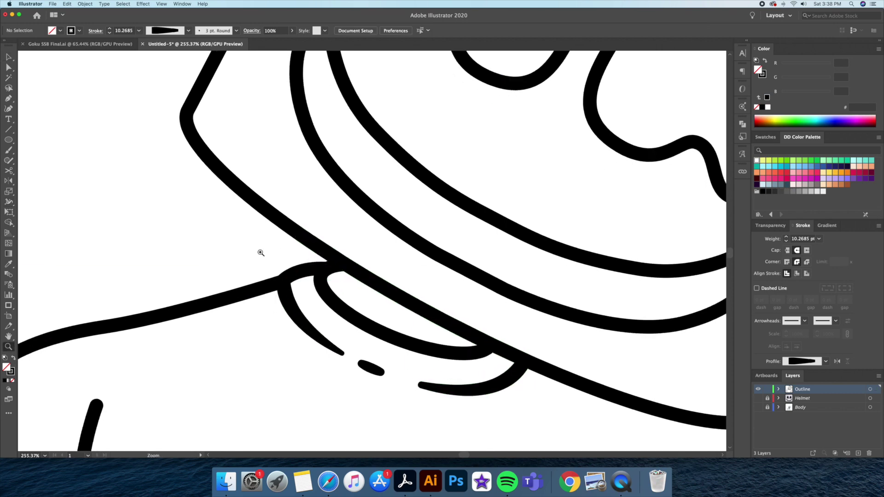
pyautogui.doubleClick(477, 337)
pyautogui.press('a')
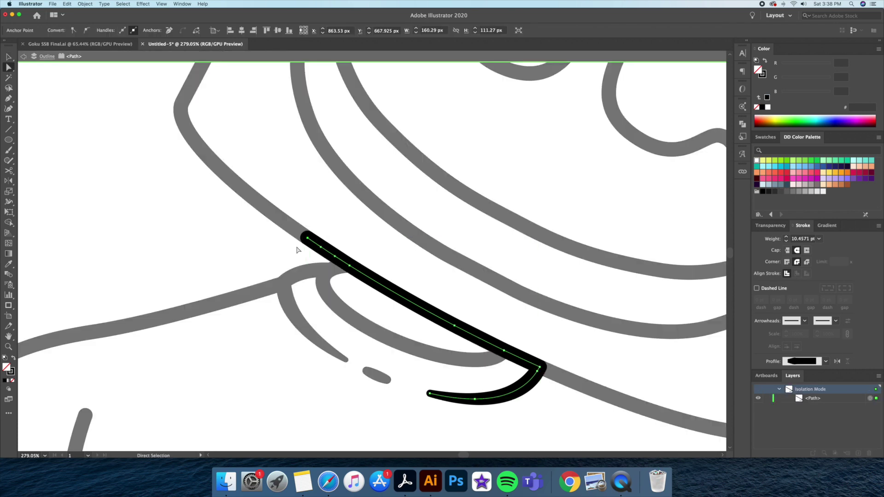
pyautogui.press('Delete')
pyautogui.moveTo(362, 239); pyautogui.dragTo(339, 273)
pyautogui.press('Delete')
pyautogui.moveTo(477, 297); pyautogui.dragTo(439, 333)
pyautogui.press('Delete')
pyautogui.moveTo(519, 333); pyautogui.dragTo(492, 357)
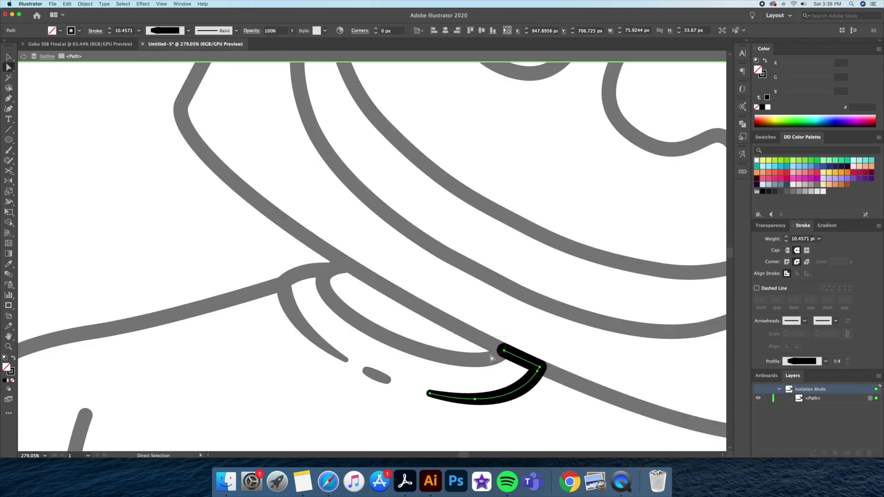
pyautogui.press('Delete')
pyautogui.doubleClick(159, 216)
# - Taper both ends of the fold line below the left shoulder with the Width tool
pyautogui.press('z')
pyautogui.moveTo(376, 198); pyautogui.dragTo(319, 224)
pyautogui.moveTo(527, 258); pyautogui.dragTo(438, 316)
pyautogui.moveTo(351, 379); pyautogui.dragTo(419, 231)
pyautogui.press('v')
pyautogui.click(388, 241)
pyautogui.hotkey('shift', 'w')
pyautogui.moveTo(402, 148); pyautogui.dragTo(401, 146)
pyautogui.moveTo(391, 339); pyautogui.dragTo(388, 341)
pyautogui.press('v')
pyautogui.click(258, 373)
# - Taper the upper tips of the three lower fold lines on the left sleeve with the Width tool
pyautogui.moveTo(258, 374); pyautogui.dragTo(254, 221)
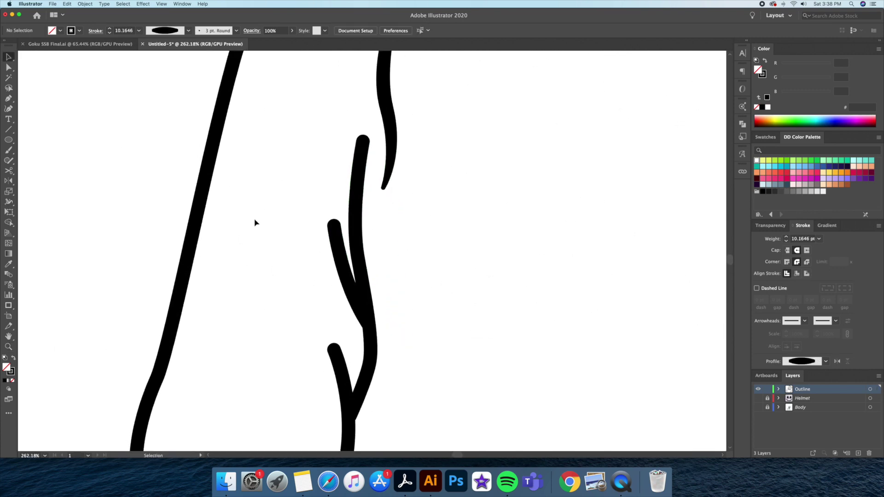
pyautogui.click(362, 257)
pyautogui.hotkey('shift', 'w')
pyautogui.moveTo(361, 275); pyautogui.dragTo(368, 275)
pyautogui.moveTo(369, 142); pyautogui.dragTo(363, 142)
pyautogui.moveTo(337, 227); pyautogui.dragTo(335, 226)
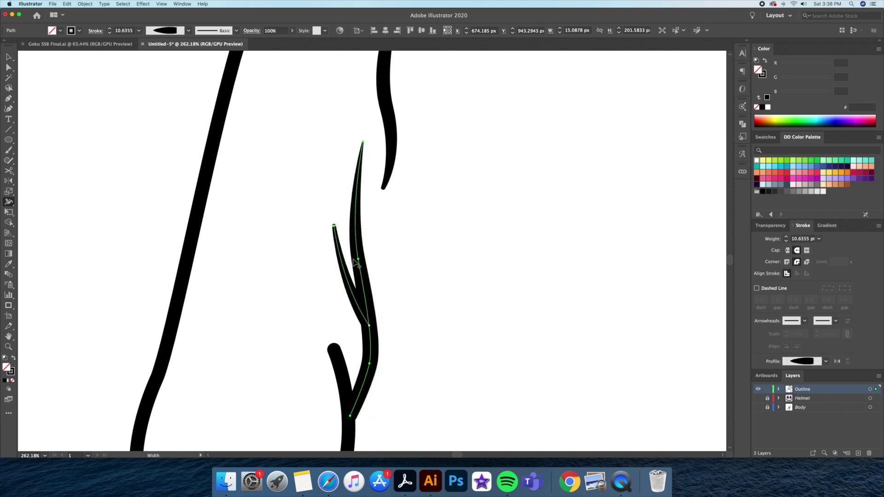
pyautogui.moveTo(337, 350); pyautogui.dragTo(334, 350)
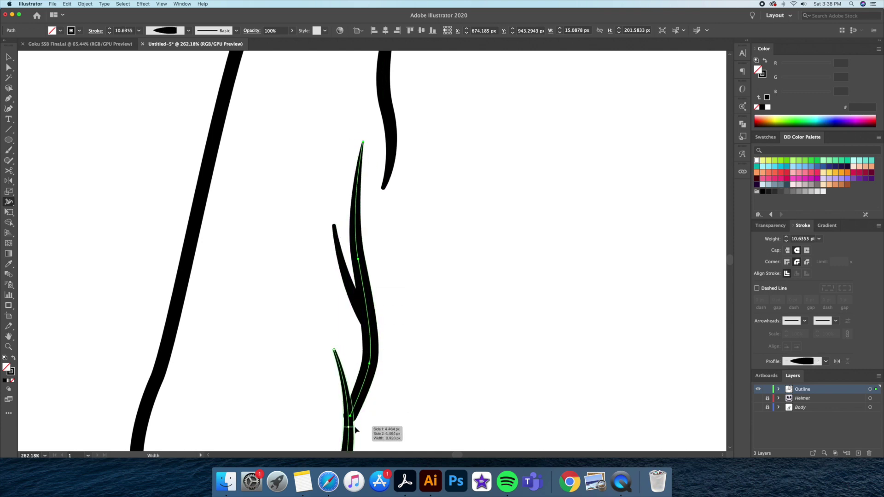
pyautogui.moveTo(355, 430); pyautogui.dragTo(355, 429)
pyautogui.press('v')
pyautogui.click(439, 333)
# - Taper the free ends of all the fold lines on the right sleeve with the Width tool
pyautogui.moveTo(439, 334); pyautogui.dragTo(411, 273)
pyautogui.moveTo(410, 274); pyautogui.dragTo(369, 280)
pyautogui.moveTo(621, 272); pyautogui.dragTo(373, 299)
pyautogui.moveTo(566, 295); pyautogui.dragTo(598, 293)
pyautogui.click(526, 364)
pyautogui.hotkey('shift', 'w')
pyautogui.moveTo(539, 349); pyautogui.dragTo(535, 345)
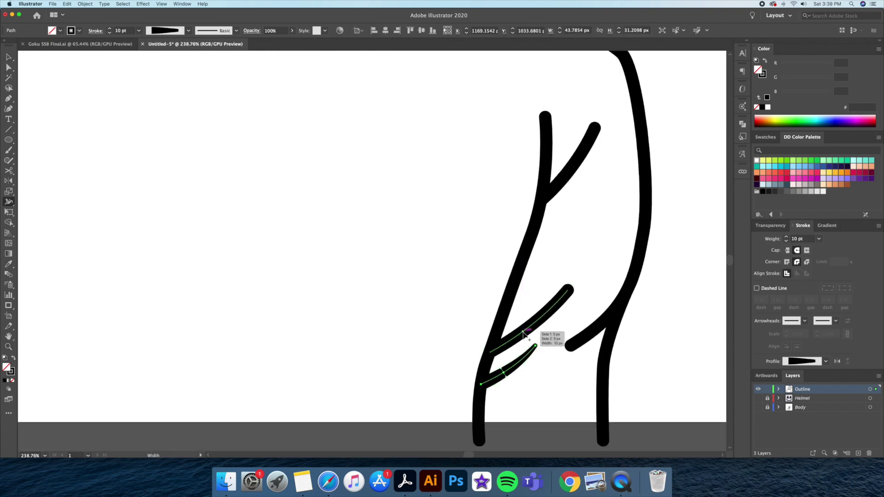
pyautogui.moveTo(571, 294); pyautogui.dragTo(569, 291)
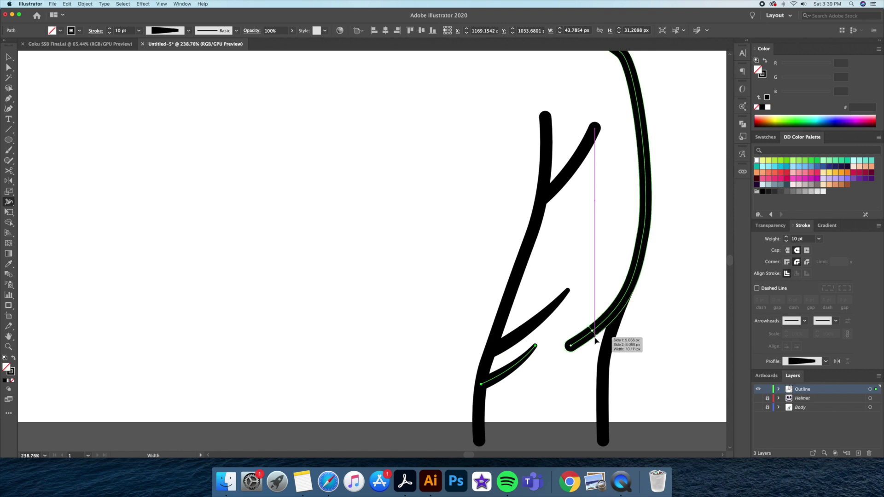
pyautogui.moveTo(572, 349); pyautogui.dragTo(570, 346)
pyautogui.moveTo(598, 131); pyautogui.dragTo(596, 128)
pyautogui.moveTo(545, 118); pyautogui.dragTo(547, 121)
pyautogui.press('v')
# - Create a new layer named Color, place it below the Outline layer and lock Outline
pyautogui.press('z')
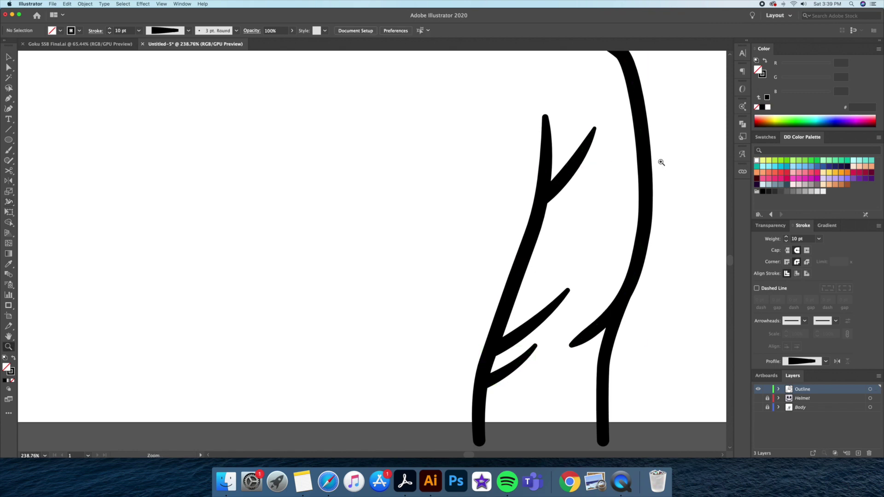
pyautogui.moveTo(661, 162); pyautogui.dragTo(539, 161)
pyautogui.press('space')
pyautogui.moveTo(540, 161); pyautogui.dragTo(424, 299)
pyautogui.moveTo(467, 251)
pyautogui.mouseDown()
pyautogui.moveTo(431, 270)
pyautogui.moveTo(492, 282)
pyautogui.mouseUp()
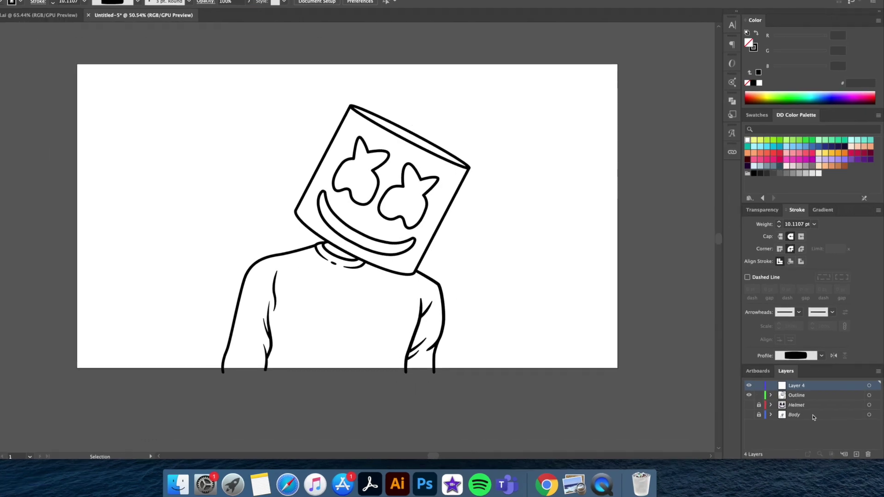
pyautogui.click(858, 453)
pyautogui.doubleClick(801, 391)
pyautogui.write('Color')
pyautogui.press('Return')
pyautogui.moveTo(654, 299); pyautogui.dragTo(590, 312)
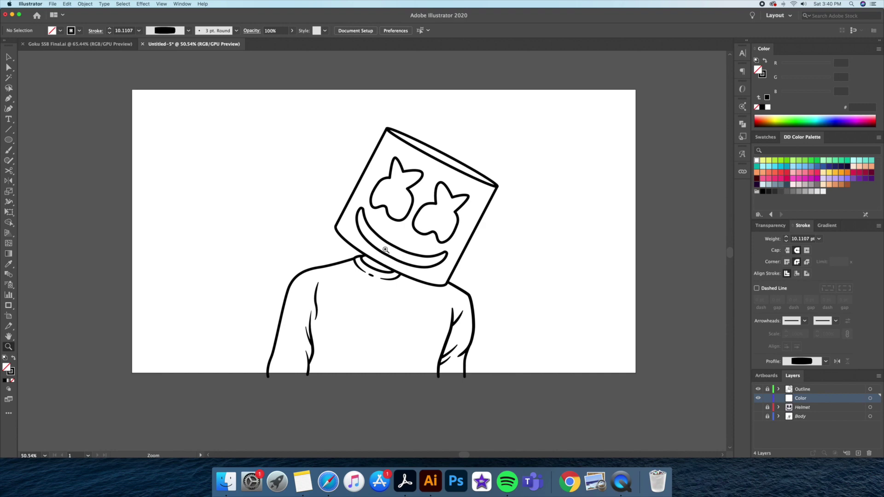
# - Copy the helmet and face outline group from the Outline layer onto the Color layer and ungroup the copy
pyautogui.click(402, 194)
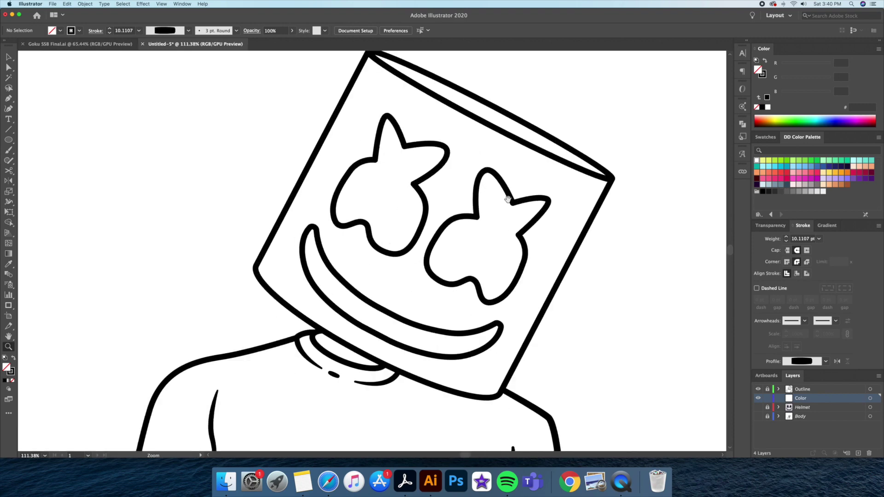
pyautogui.click(609, 186)
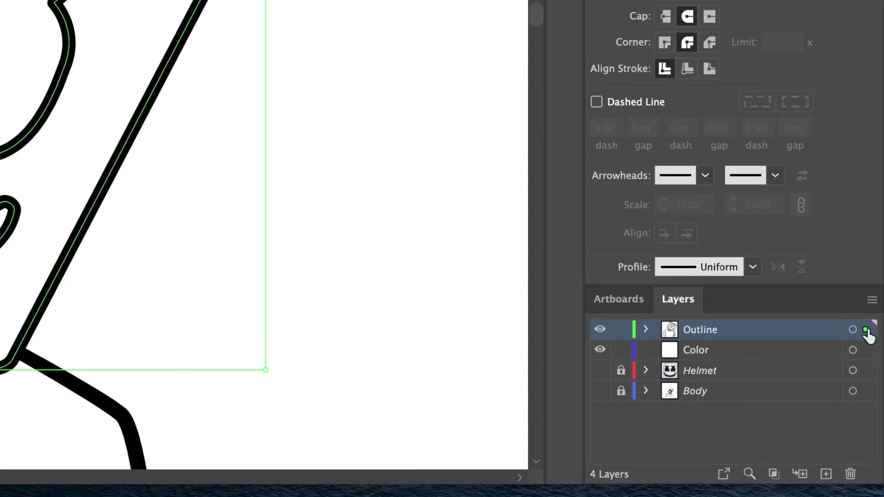
pyautogui.moveTo(867, 354); pyautogui.dragTo(867, 350)
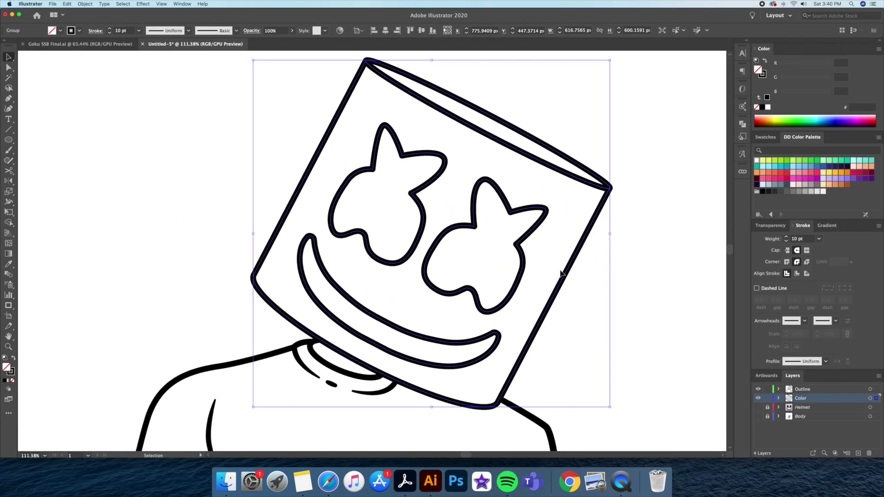
pyautogui.rightClick(560, 284)
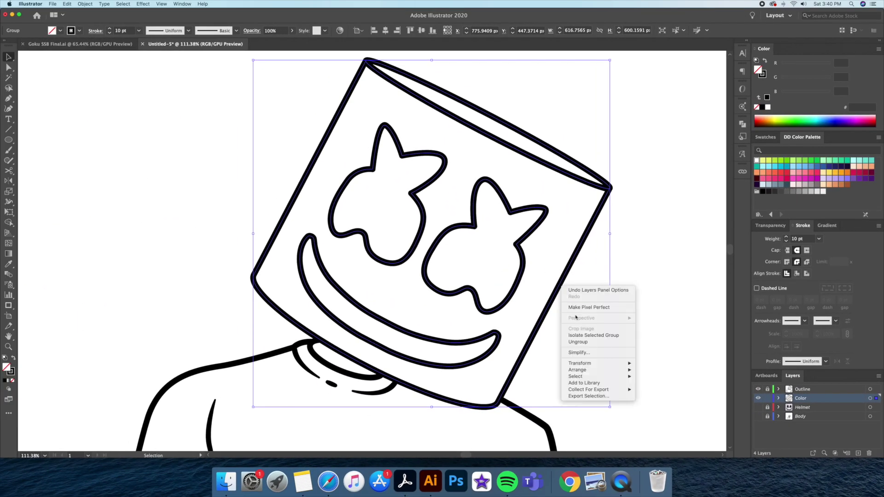
pyautogui.click(583, 343)
# - Give both eyes and the mouth on the Color layer a dark grey 333333 fill with no stroke
pyautogui.click(630, 278)
pyautogui.keyDown('shift'); pyautogui.click(408, 262); pyautogui.keyUp('shift')
pyautogui.keyDown('shift'); pyautogui.click(408, 334); pyautogui.keyUp('shift')
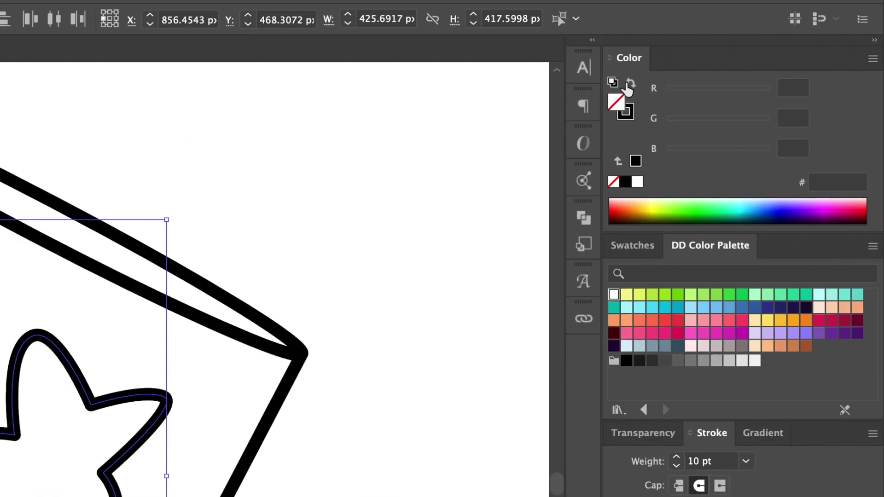
pyautogui.click(765, 60)
pyautogui.click(651, 360)
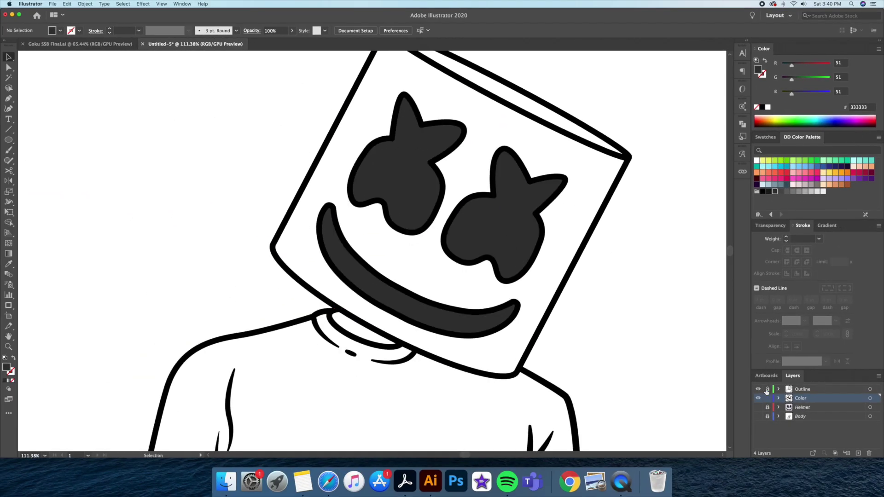
# - Copy the neck outline onto the Color layer and give it a skin-tone F4BD98 fill without a stroke
pyautogui.click(339, 322)
pyautogui.hotkey('shift', 'x')
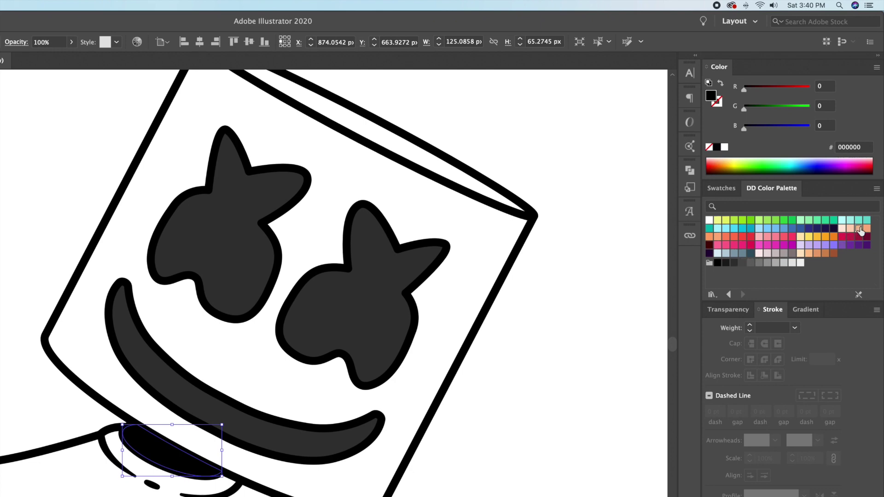
pyautogui.click(860, 231)
pyautogui.click(561, 387)
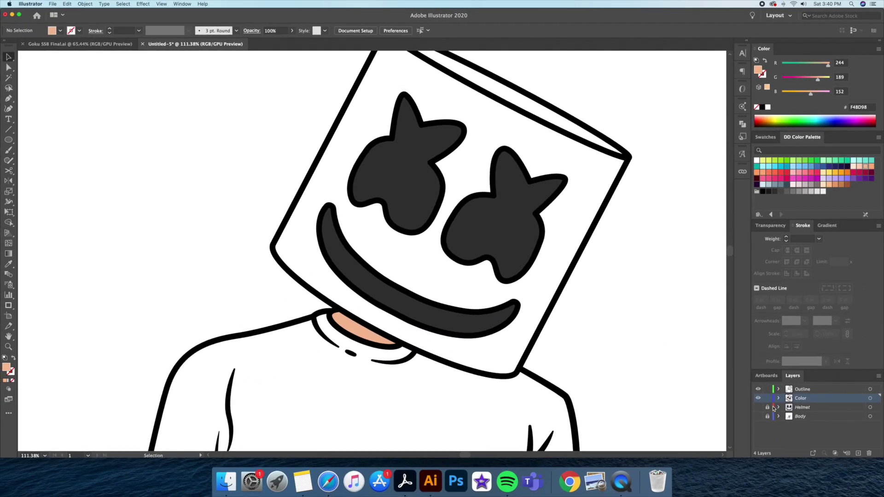
# - Copy the helmet shapes onto the Color layer and fill them with light grey F2F2F2, without strokes, behind the eyes and mouth
pyautogui.click(804, 391)
pyautogui.moveTo(595, 251); pyautogui.dragTo(590, 284)
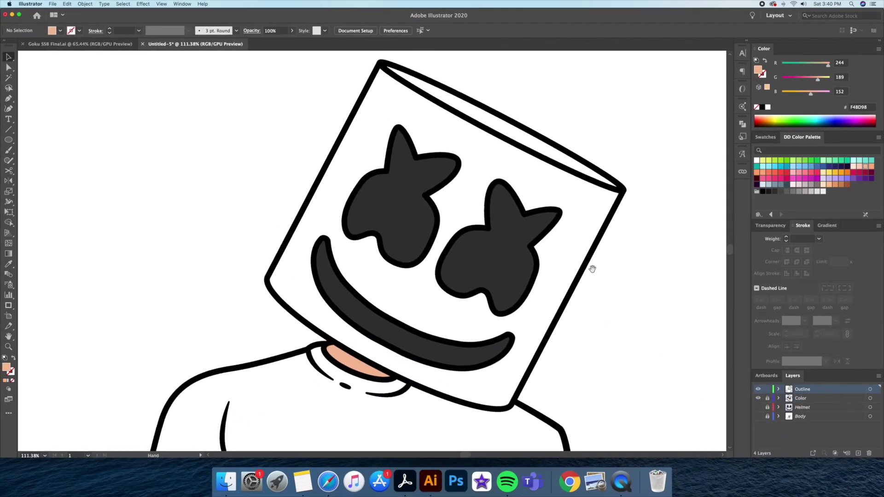
pyautogui.moveTo(637, 183); pyautogui.dragTo(619, 200)
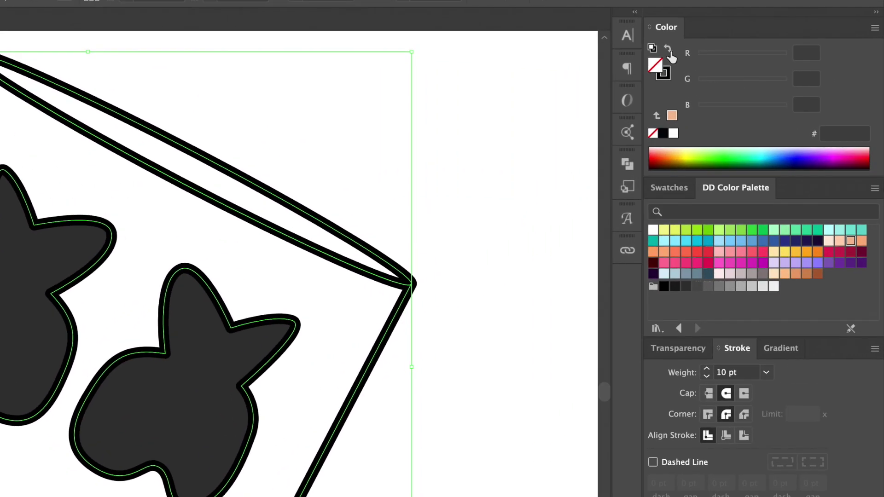
pyautogui.click(668, 49)
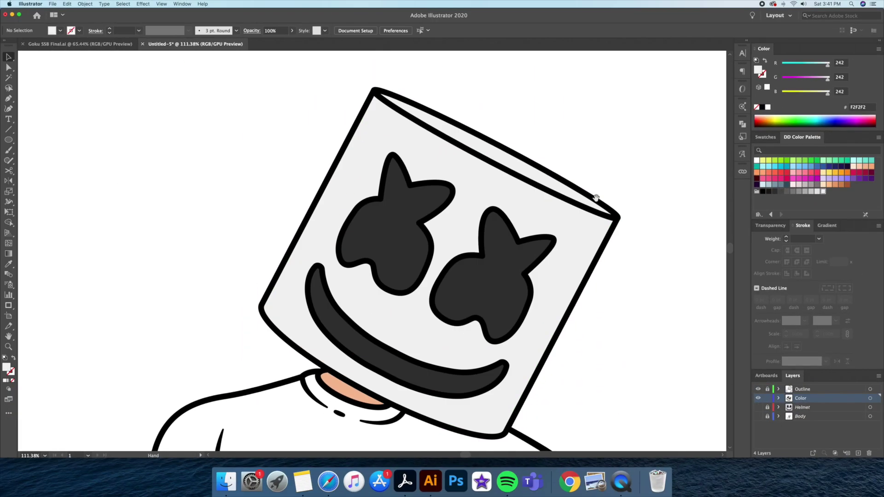
pyautogui.click(596, 198)
# - Isolate the helmet's top rim ellipse on the Color layer and paste two copies directly over the original
pyautogui.moveTo(551, 181); pyautogui.dragTo(494, 236)
pyautogui.doubleClick(493, 236)
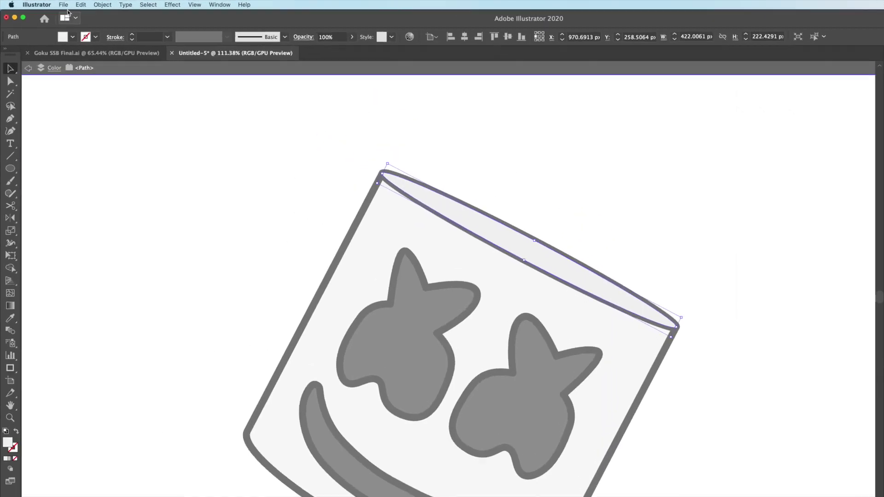
pyautogui.click(67, 4)
pyautogui.click(159, 71)
pyautogui.click(134, 8)
pyautogui.click(164, 121)
pyautogui.click(129, 8)
pyautogui.click(163, 120)
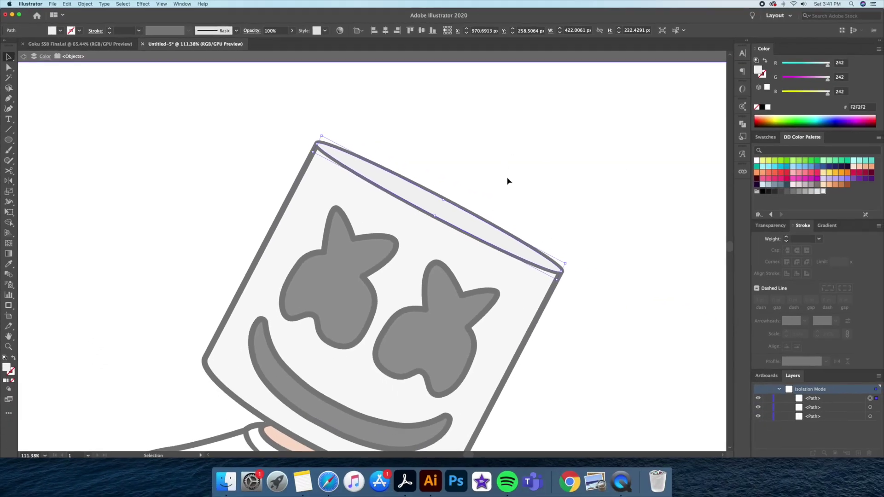
# - Shift one rim ellipse copy up and to the left, then trim the overlapping copies with Shape Builder into a shadow shape
pyautogui.moveTo(476, 224); pyautogui.dragTo(405, 183)
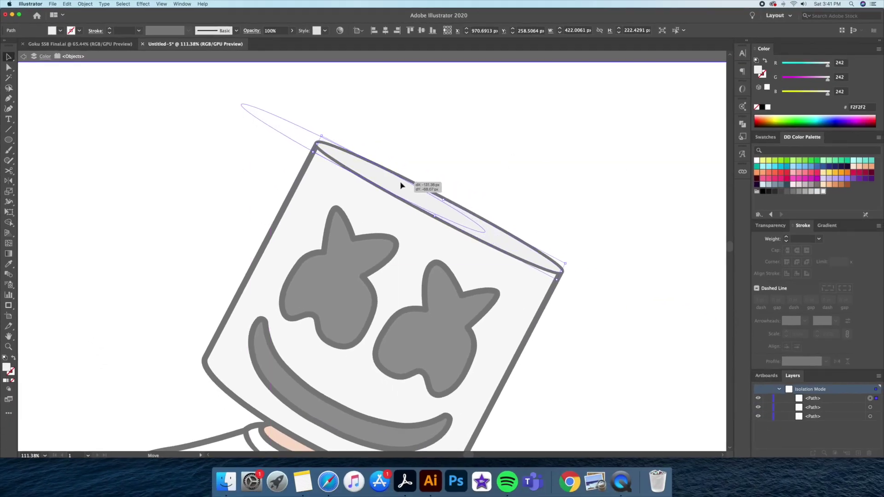
pyautogui.keyDown('shift'); pyautogui.click(477, 230); pyautogui.keyUp('shift')
pyautogui.hotkey('shift', 'm')
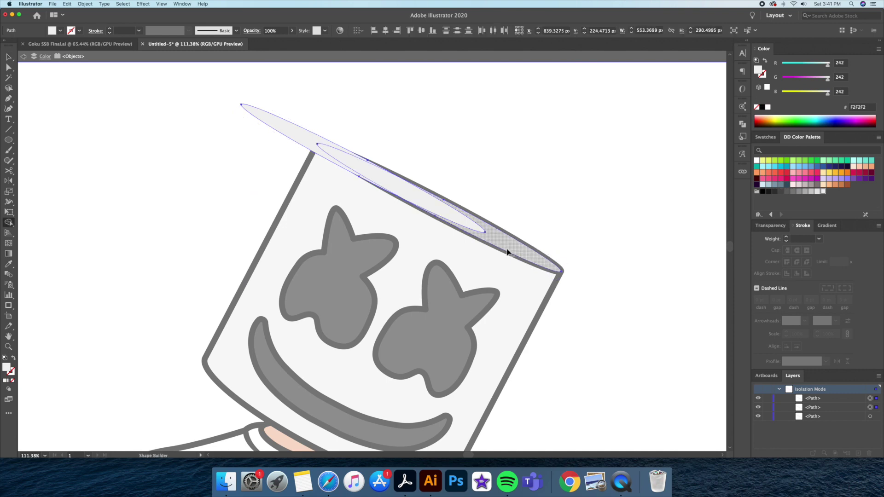
pyautogui.keyDown('alt'); pyautogui.click(276, 121); pyautogui.keyUp('alt')
pyautogui.press('v')
pyautogui.press('Escape')
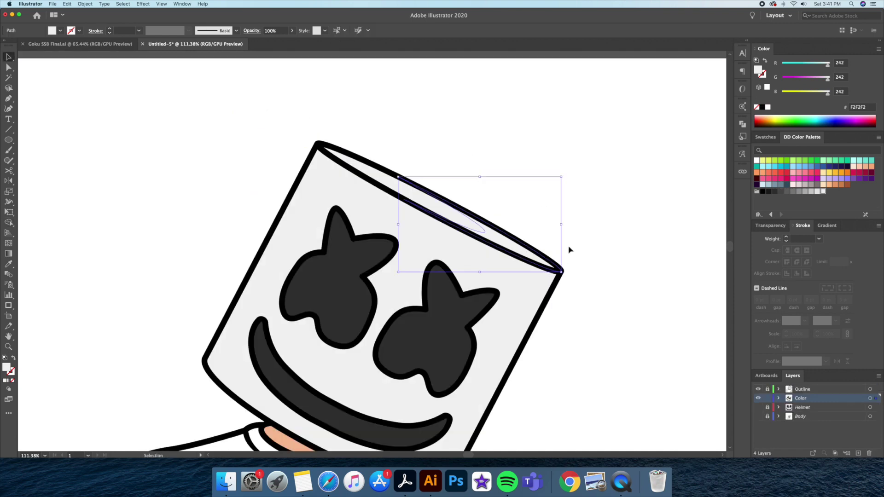
# - Fill the shadow shape at the right end of the helmet rim with grey CCCCCC
pyautogui.click(811, 193)
pyautogui.click(564, 118)
pyautogui.press('z')
pyautogui.click(461, 145)
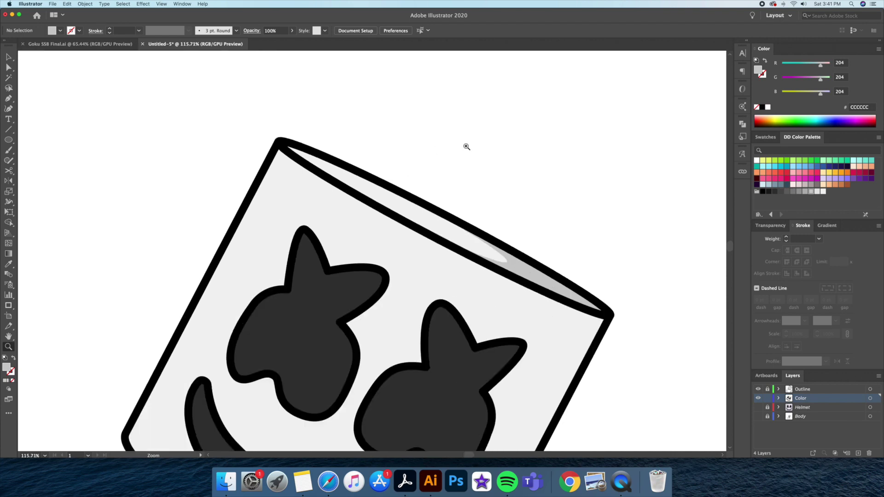
# - Set the fill color to white FFFFFF for the helmet highlight and clear the selection
pyautogui.press('v')
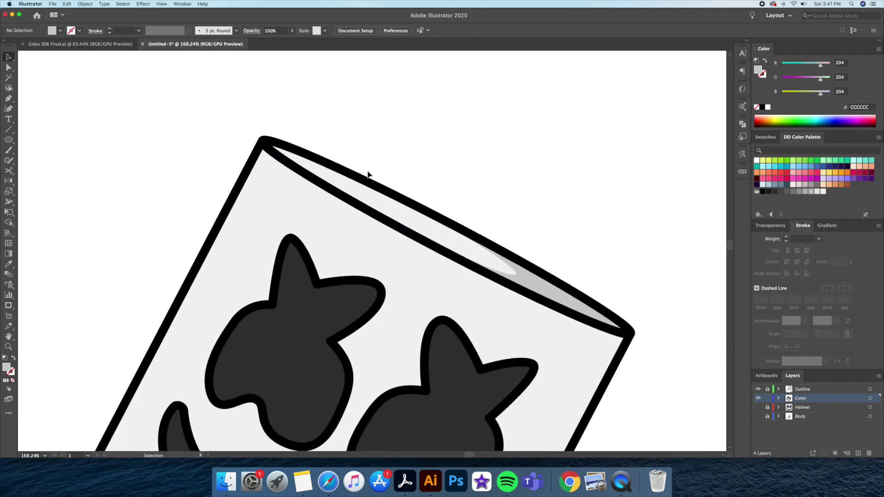
pyautogui.click(767, 108)
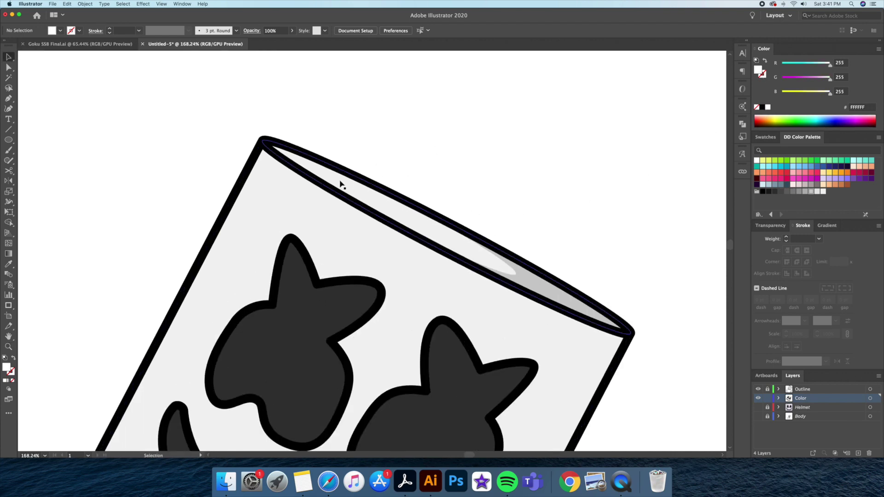
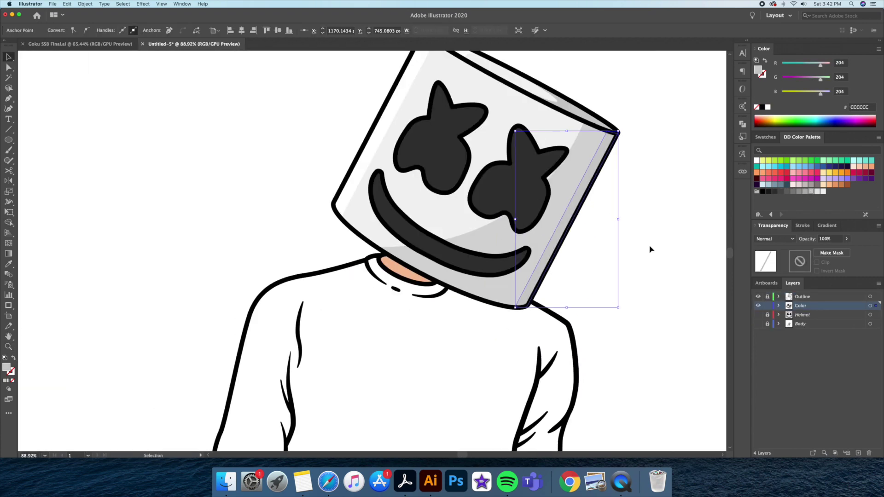
pyautogui.click(650, 248)
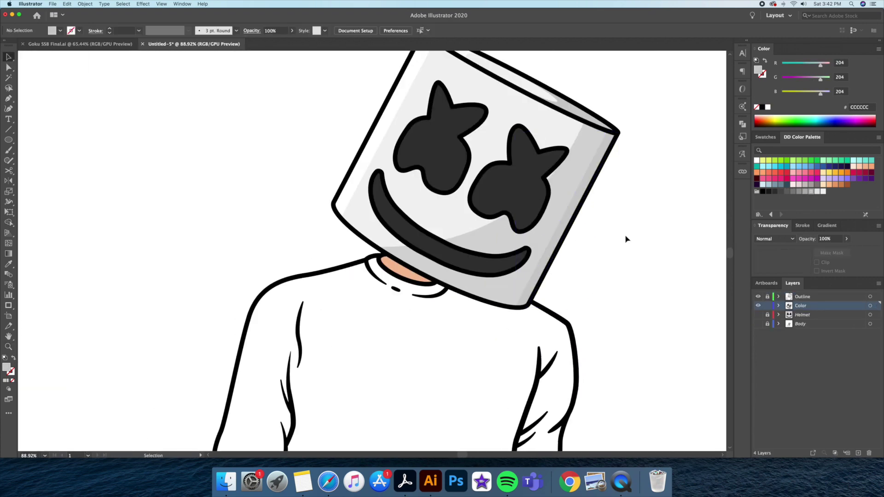
# - Trim the overlapping copies of the right eye with Shape Builder into a shadow shape along its left edge
pyautogui.press('z')
pyautogui.moveTo(626, 239); pyautogui.dragTo(551, 268)
pyautogui.moveTo(482, 211); pyautogui.dragTo(481, 242)
pyautogui.press('v')
pyautogui.click(463, 229)
pyautogui.rightClick(464, 229)
pyautogui.click(487, 287)
pyautogui.press('super+shift+a')
pyautogui.click(451, 220)
pyautogui.keyDown('shift'); pyautogui.click(445, 213); pyautogui.keyUp('shift')
pyautogui.hotkey('shift', 'm')
pyautogui.keyDown('alt'); pyautogui.click(448, 225); pyautogui.keyUp('alt')
pyautogui.keyDown('alt'); pyautogui.click(514, 267); pyautogui.keyUp('alt')
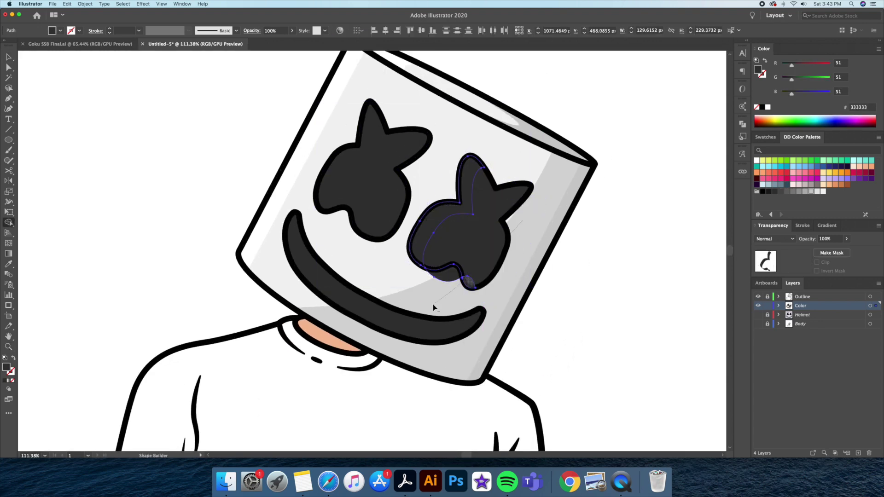
pyautogui.keyDown('alt'); pyautogui.click(448, 276); pyautogui.keyUp('alt')
# - Fill the shadow shape along the right eye's left edge with the near-black grey swatch
pyautogui.press('v')
pyautogui.click(558, 307)
pyautogui.click(429, 221)
pyautogui.click(768, 191)
pyautogui.click(560, 245)
pyautogui.moveTo(560, 245); pyautogui.dragTo(564, 259)
pyautogui.click(472, 223)
pyautogui.click(615, 250)
# - Offset a copy of the left eye down and to the right, then trim it with Shape Builder into a left-edge shadow
pyautogui.click(368, 206)
pyautogui.moveTo(368, 207); pyautogui.dragTo(386, 218)
pyautogui.keyDown('shift'); pyautogui.click(346, 182); pyautogui.keyUp('shift')
pyautogui.hotkey('shift', 'm')
pyautogui.keyDown('alt'); pyautogui.click(382, 180); pyautogui.keyUp('alt')
pyautogui.keyDown('alt'); pyautogui.click(421, 212); pyautogui.keyUp('alt')
pyautogui.keyDown('alt'); pyautogui.click(363, 244); pyautogui.keyUp('alt')
pyautogui.press('v')
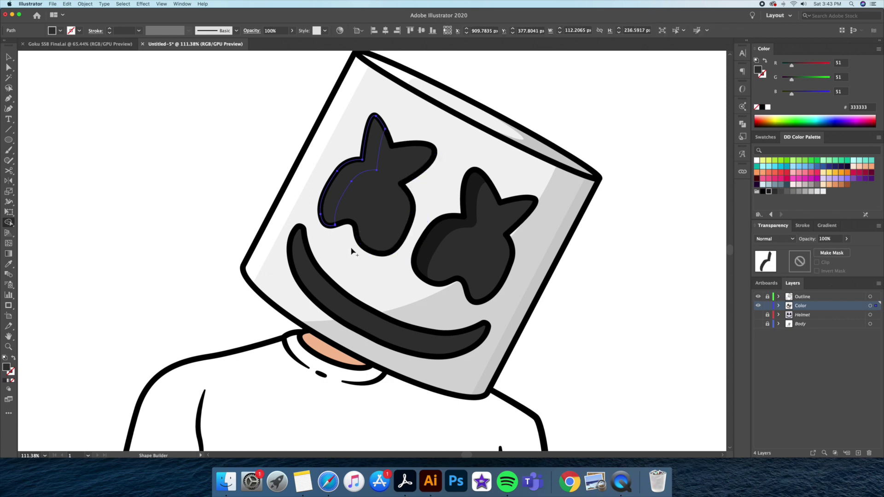
# - Match the left eye's shadow to the right eye's near-black shadow color and round its inner corner
pyautogui.press('i')
pyautogui.click(437, 238)
pyautogui.press('a')
pyautogui.moveTo(371, 165); pyautogui.dragTo(367, 160)
pyautogui.press('super+shift+a')
pyautogui.press('v')
# - Offset a copy of the left eye slightly up and to the left, and select it together with the eye shape
pyautogui.scroll(5, 396, 223)
pyautogui.click(389, 216)
pyautogui.moveTo(396, 223); pyautogui.dragTo(388, 207)
pyautogui.keyDown('shift'); pyautogui.click(417, 230); pyautogui.keyUp('shift')
# - Trim the overlapping left eye shapes with Shape Builder into a lower-right crescent highlight and fill it with grey 4D4D4D
pyautogui.hotkey('shift', 'm')
pyautogui.keyDown('alt'); pyautogui.click(368, 214); pyautogui.keyUp('alt')
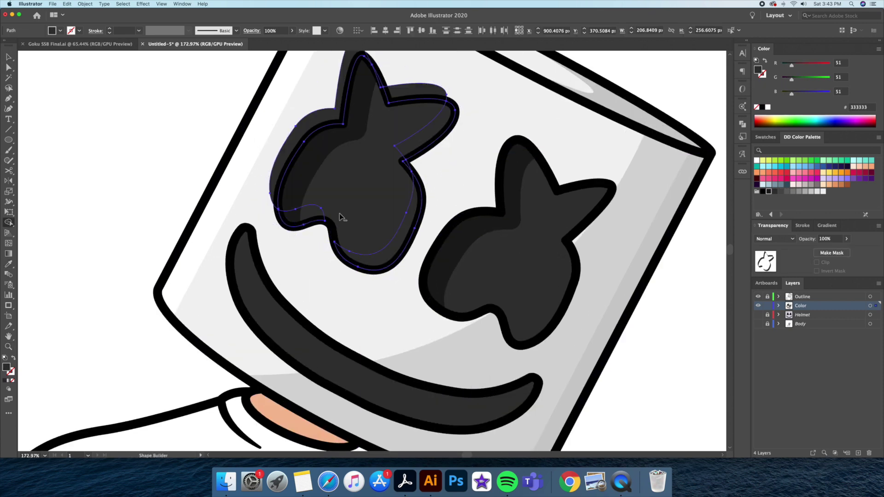
pyautogui.keyDown('alt'); pyautogui.click(307, 216); pyautogui.keyUp('alt')
pyautogui.keyDown('alt'); pyautogui.click(313, 118); pyautogui.keyUp('alt')
pyautogui.keyDown('alt'); pyautogui.click(378, 77); pyautogui.keyUp('alt')
pyautogui.keyDown('alt'); pyautogui.click(406, 164); pyautogui.keyUp('alt')
pyautogui.press('v')
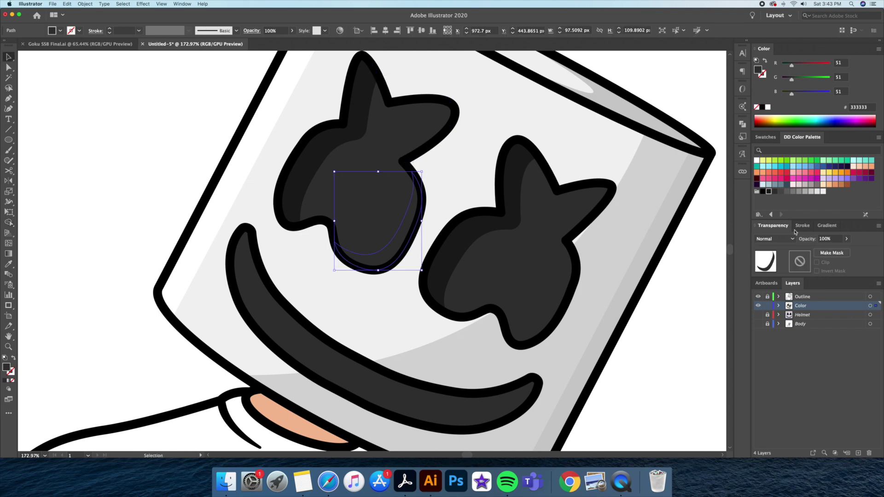
pyautogui.click(786, 191)
# - Cut a highlight shape along the right eye's right edge from the overlapping eye copies with Shape Builder
pyautogui.hscroll(3, 676, 296)
pyautogui.click(493, 277)
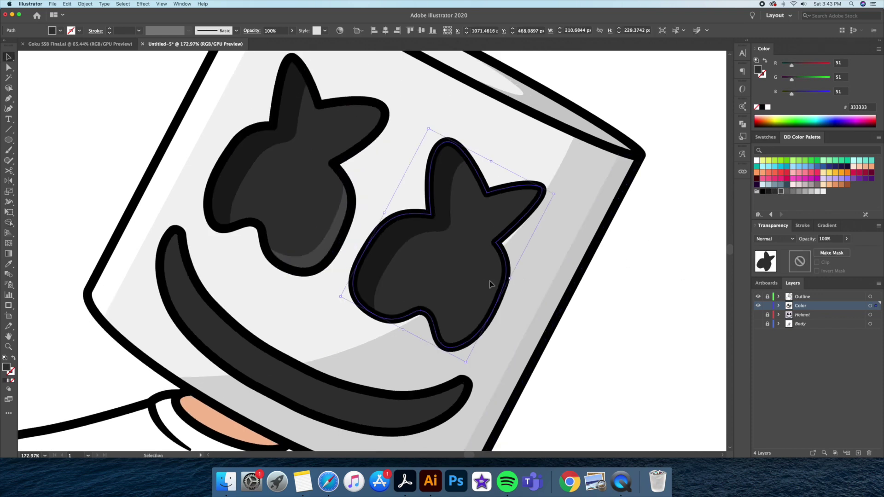
pyautogui.keyDown('shift'); pyautogui.click(498, 287); pyautogui.keyUp('shift')
pyautogui.hotkey('shift', 'm')
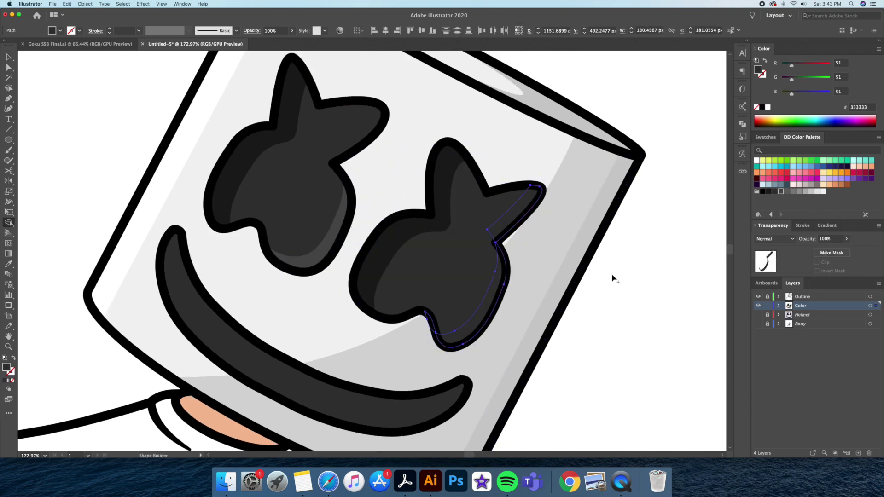
# - Fill the right eye's highlight with the sampled grey 4D4D4D and round its corners
pyautogui.press('i')
pyautogui.click(386, 239)
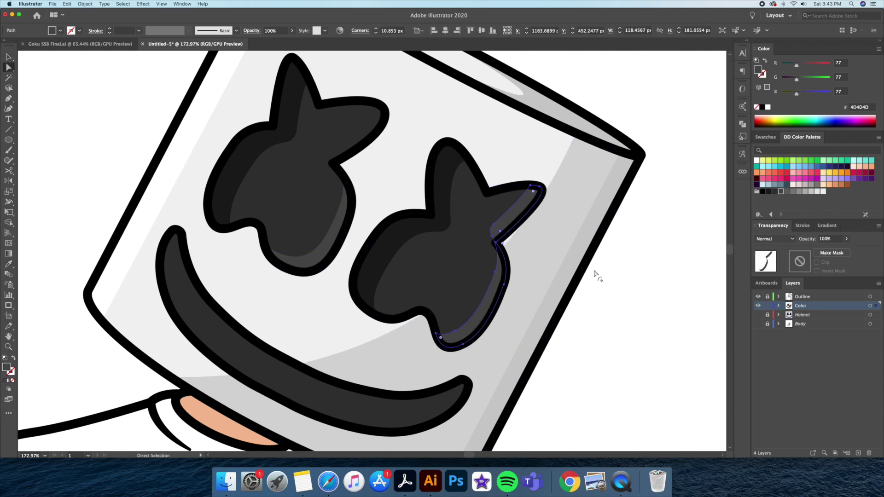
pyautogui.click(595, 274)
# - Offset a copy of the mouth up and to the right, then trim the overlap with Shape Builder into a lower-left shadow
pyautogui.scroll(-5, 533, 264)
pyautogui.scroll(5, 481, 286)
pyautogui.click(429, 309)
pyautogui.moveTo(418, 307); pyautogui.dragTo(431, 302)
pyautogui.keyDown('shift'); pyautogui.click(282, 251); pyautogui.keyUp('shift')
pyautogui.hotkey('shift', 'm')
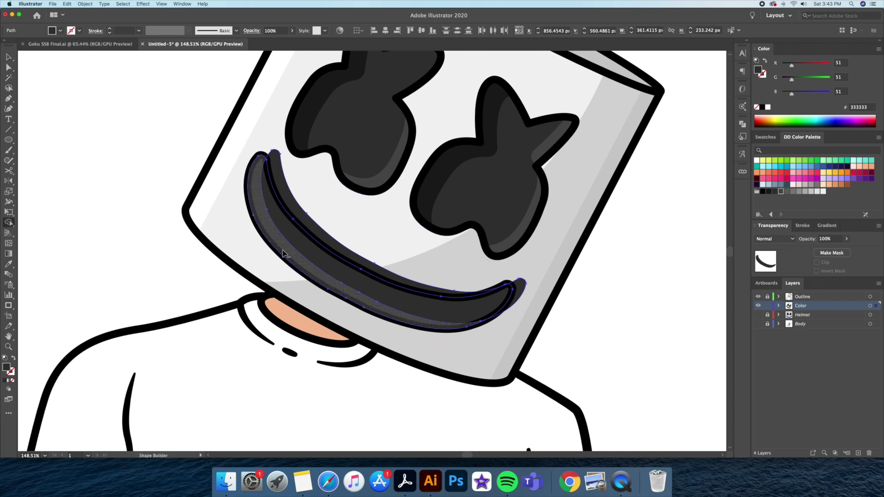
pyautogui.click(283, 253)
# - Fill the mouth's shadow shape with the near-black grey sampled from the right eye's shadow
pyautogui.press('v')
pyautogui.press('i')
pyautogui.click(428, 200)
pyautogui.press('v')
pyautogui.click(592, 305)
# - Shift a mouth copy slightly down and to the left, fill it with light grey F2F2F2 and send it backward
pyautogui.moveTo(500, 266); pyautogui.dragTo(442, 243)
pyautogui.moveTo(403, 275); pyautogui.dragTo(396, 286)
pyautogui.press('i')
pyautogui.click(285, 276)
pyautogui.press('v')
pyautogui.press('super+[')
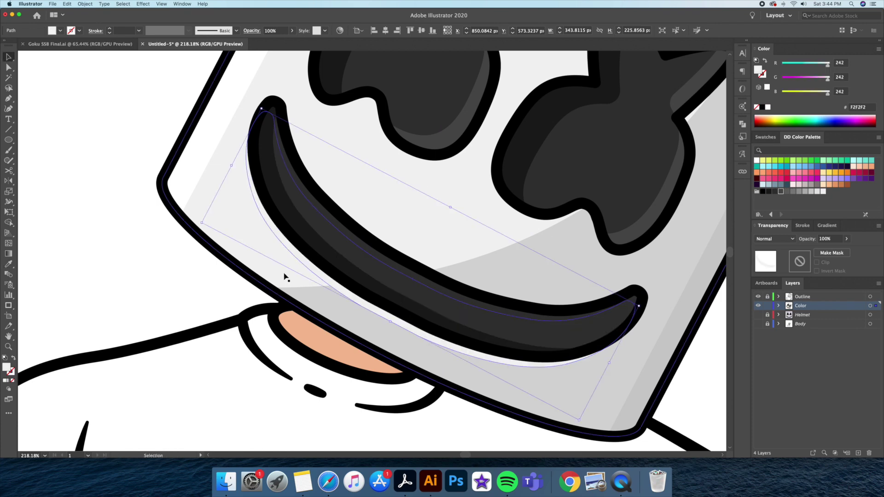
# - Offset copies of both eyes down and to the left, fill them with white FFFFFF and send them behind the eyes
pyautogui.moveTo(306, 286); pyautogui.dragTo(244, 287)
pyautogui.moveTo(396, 260); pyautogui.dragTo(432, 259)
pyautogui.click(453, 196)
pyautogui.keyDown('shift'); pyautogui.click(316, 154); pyautogui.keyUp('shift')
pyautogui.moveTo(316, 154); pyautogui.dragTo(306, 164)
pyautogui.press('i')
pyautogui.click(140, 135)
pyautogui.press('v')
pyautogui.press('super+[')
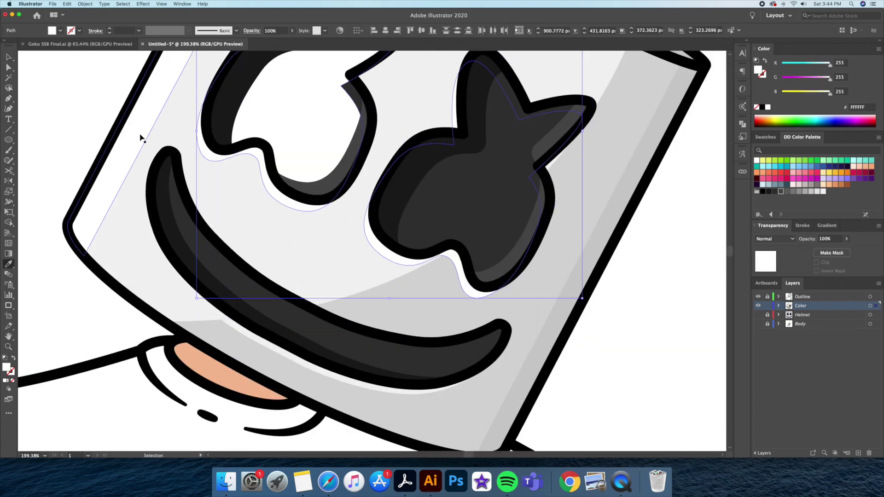
pyautogui.press('super+[')
pyautogui.click(633, 297)
# - Recolor the offset copy behind the right eye to the light grey F2F2F2 sampled from the helmet
pyautogui.click(401, 263)
pyautogui.press('i')
pyautogui.click(375, 272)
pyautogui.click(634, 357)
pyautogui.moveTo(634, 357); pyautogui.dragTo(518, 310)
pyautogui.scroll(-1, 580, 343)
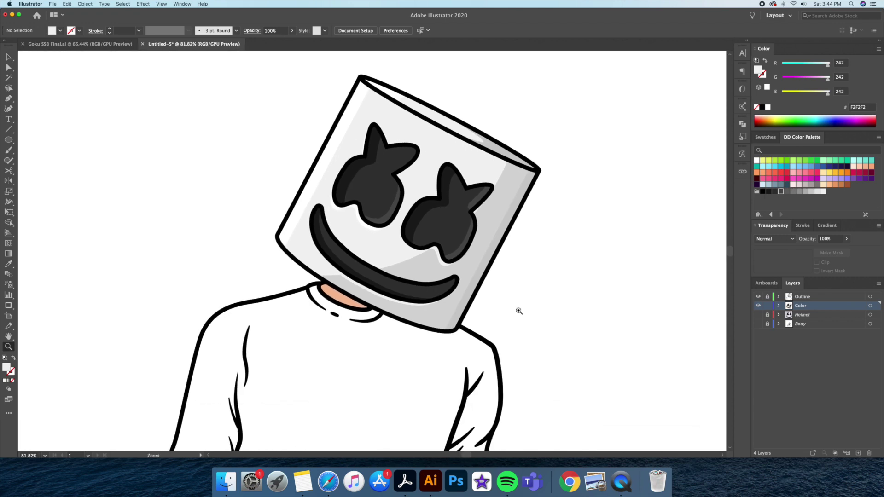
# - Isolate the neck skin shape under the helmet and paste a copy directly in front of it
pyautogui.moveTo(548, 349); pyautogui.dragTo(561, 269)
pyautogui.moveTo(341, 215); pyautogui.dragTo(386, 209)
pyautogui.click(379, 217)
pyautogui.doubleClick(390, 234)
pyautogui.press('super+c')
pyautogui.press('super+f')
# - Trim the neck skin copy with Shape Builder into a shadow shape along the helmet's lower edge
pyautogui.keyDown('shift'); pyautogui.click(371, 229); pyautogui.keyUp('shift')
pyautogui.hotkey('shift', 'm')
pyautogui.keyDown('alt'); pyautogui.click(391, 229); pyautogui.keyUp('alt')
pyautogui.press('v')
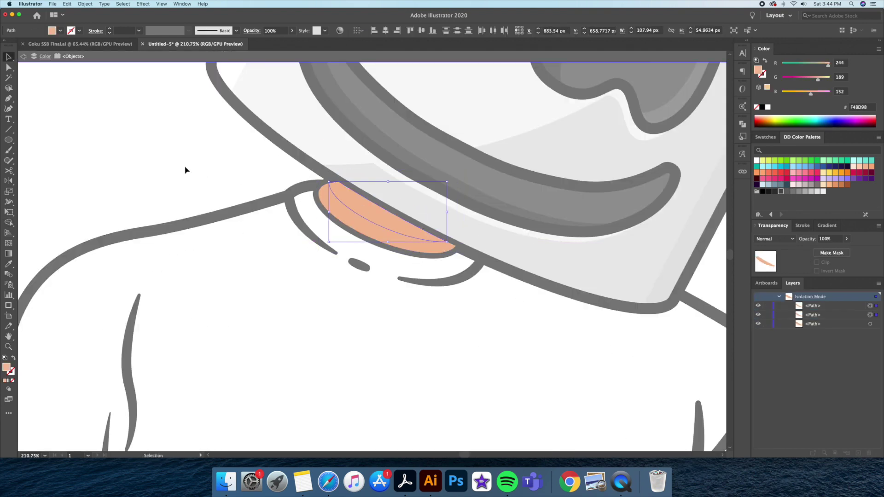
# - Leave isolation mode and fill the neck shadow with brown AD6036 at 34% opacity
pyautogui.press('Escape')
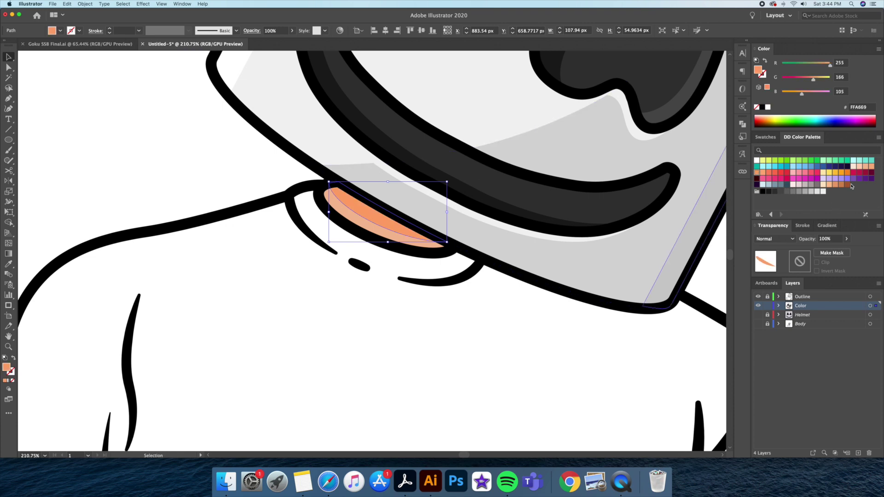
pyautogui.click(848, 185)
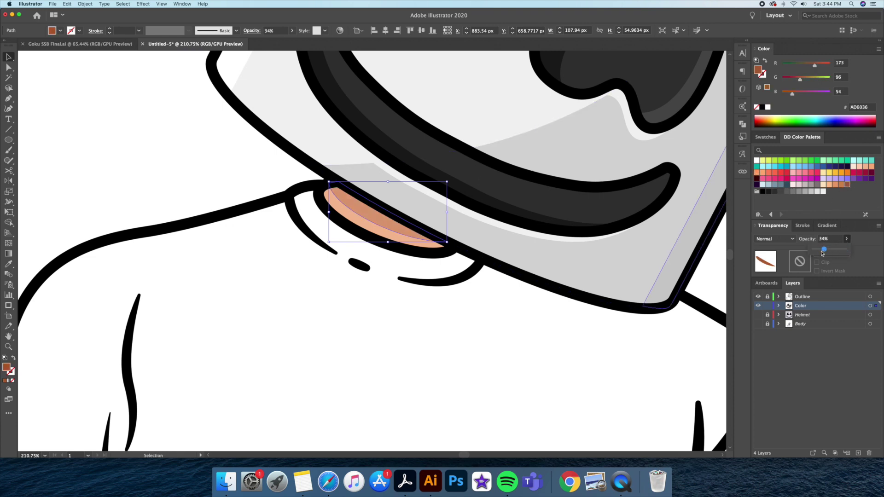
pyautogui.click(260, 184)
# - Examine the shirt's shading on the Body reference photo, then hide the Body layer
pyautogui.press('z')
pyautogui.moveTo(295, 170); pyautogui.dragTo(261, 249)
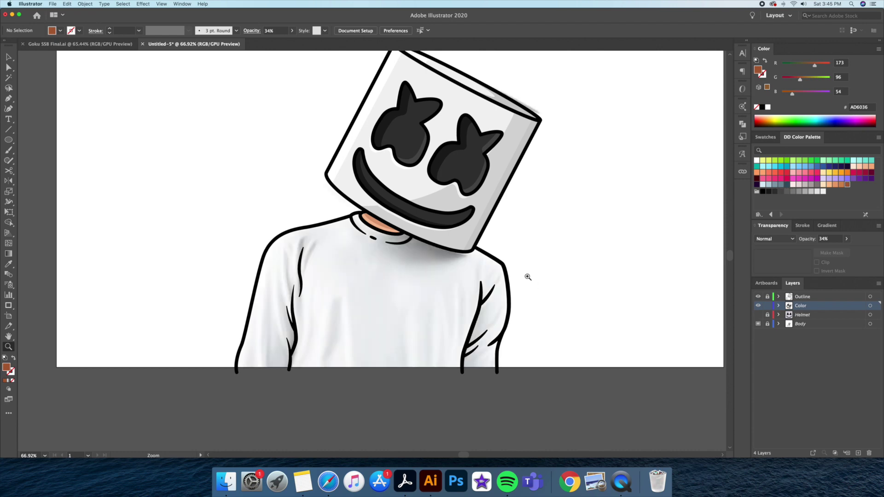
pyautogui.click(530, 272)
pyautogui.moveTo(475, 240); pyautogui.dragTo(551, 255)
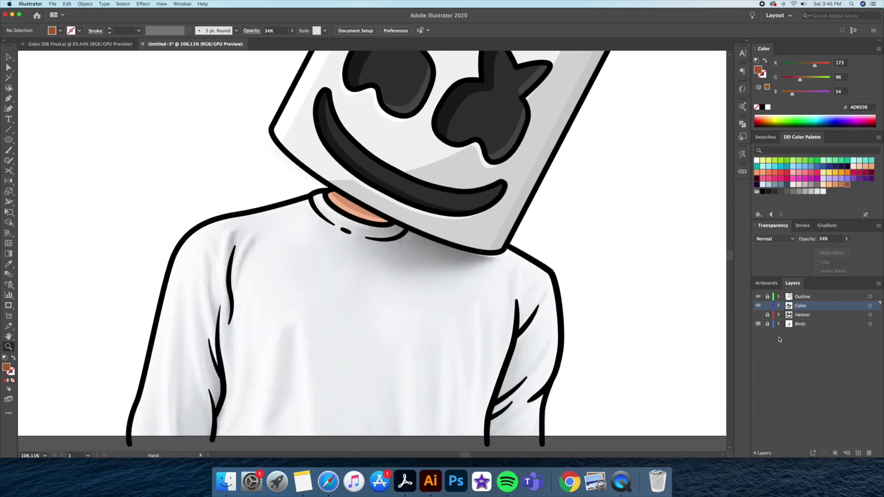
pyautogui.click(758, 324)
pyautogui.moveTo(574, 292); pyautogui.dragTo(594, 278)
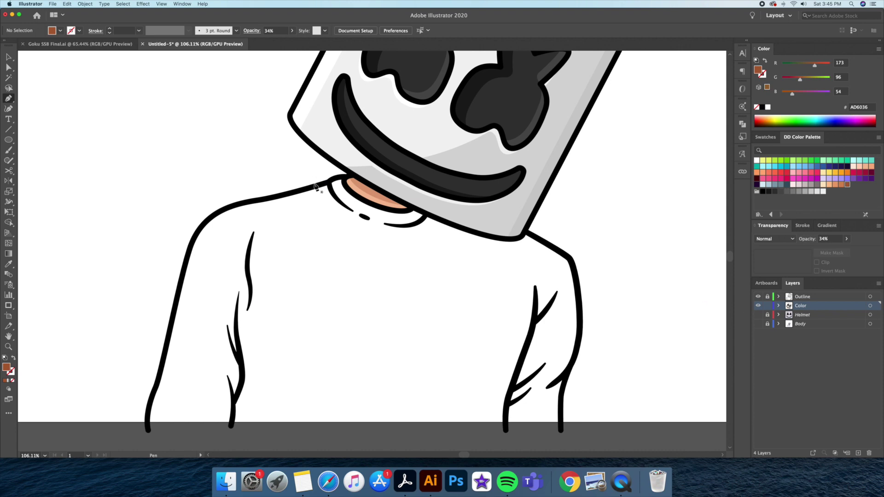
# - Sample light grey F2F2F2 as the fill and start tracing the shirt with the Pen tool over the left shoulder
pyautogui.press('i')
pyautogui.click(443, 140)
pyautogui.press('z')
pyautogui.moveTo(282, 159)
pyautogui.mouseDown()
pyautogui.moveTo(371, 180)
pyautogui.moveTo(354, 207)
pyautogui.mouseUp()
pyautogui.click(395, 189)
pyautogui.moveTo(237, 232); pyautogui.dragTo(202, 239)
pyautogui.moveTo(134, 282)
pyautogui.mouseDown()
pyautogui.moveTo(119, 312)
pyautogui.moveTo(274, 152)
pyautogui.mouseUp()
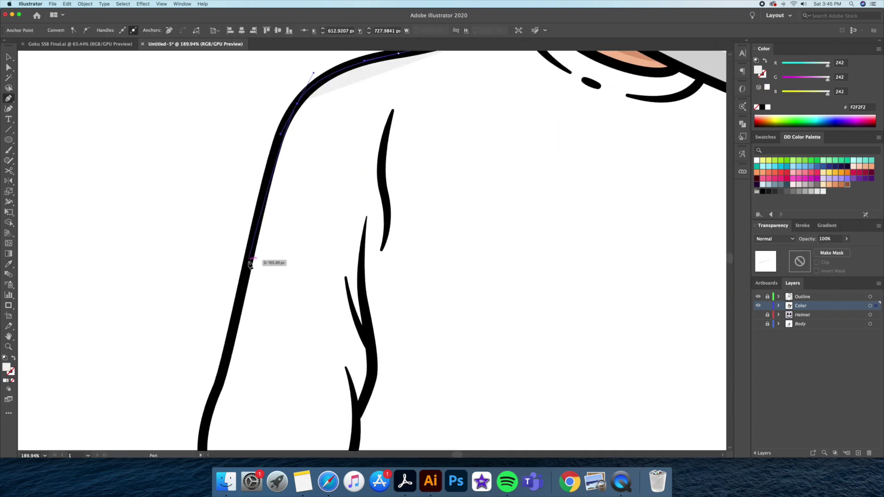
# - Continue the shirt path down the left sleeve's outer edge to just below the artboard
pyautogui.moveTo(247, 267); pyautogui.dragTo(234, 322)
pyautogui.moveTo(222, 349); pyautogui.dragTo(244, 234)
pyautogui.moveTo(228, 304); pyautogui.dragTo(228, 305)
pyautogui.click(227, 368)
pyautogui.moveTo(357, 379); pyautogui.dragTo(327, 344)
pyautogui.click(660, 332)
# - Extend the shirt path across below the artboard, up the right sleeve's outer edge and over the right shoulder
pyautogui.moveTo(668, 341); pyautogui.dragTo(187, 341)
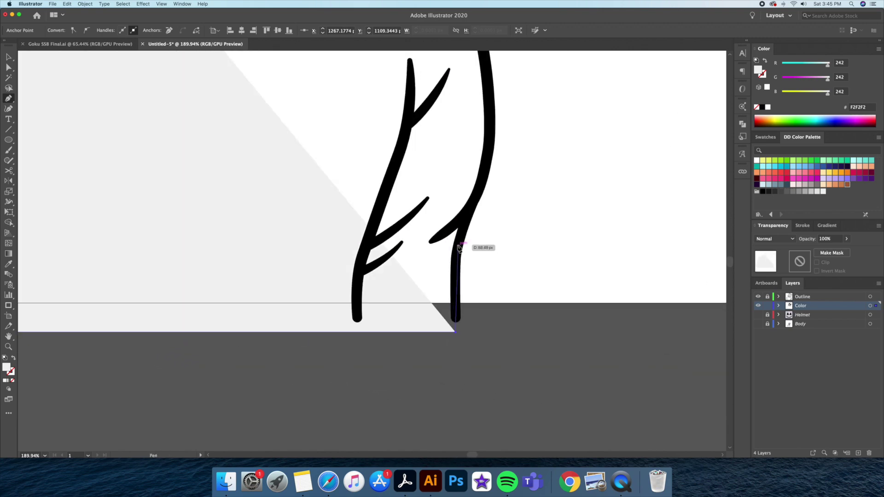
pyautogui.moveTo(490, 168); pyautogui.dragTo(480, 299)
pyautogui.moveTo(474, 262); pyautogui.dragTo(427, 199)
pyautogui.click(383, 174)
pyautogui.moveTo(383, 177); pyautogui.dragTo(473, 264)
# - Trace the neckline along the collar's inner curve and close the shirt fill shape
pyautogui.moveTo(297, 211); pyautogui.dragTo(261, 186)
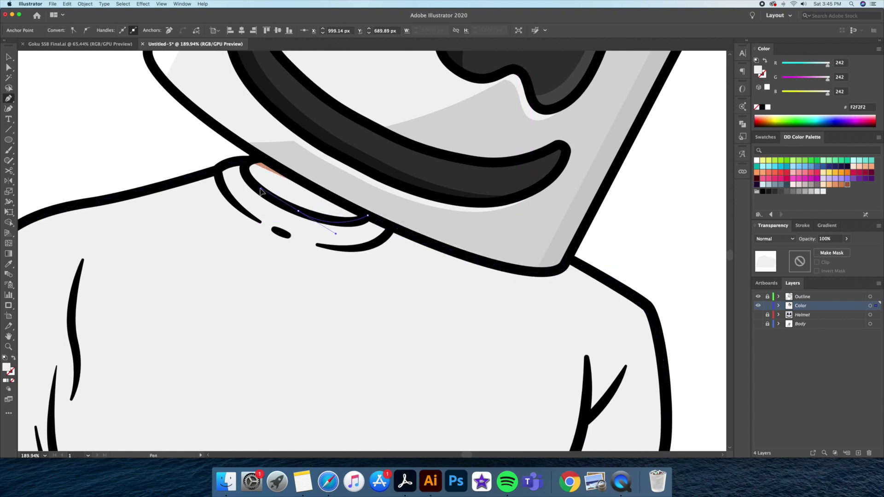
pyautogui.click(247, 161)
pyautogui.keyDown('super'); pyautogui.click(189, 143); pyautogui.keyUp('super')
pyautogui.moveTo(196, 136); pyautogui.dragTo(138, 192)
pyautogui.moveTo(138, 192); pyautogui.dragTo(312, 217)
# - Isolate the shirt fill shape and paste a copy directly in front of it
pyautogui.press('v')
pyautogui.click(310, 198)
pyautogui.doubleClick(296, 207)
pyautogui.press('super+c')
pyautogui.press('super+f')
# - Trim the overlapping shirt shapes with Shape Builder into a narrow strip along the left shoulder and sleeve, then leave isolation mode
pyautogui.keyDown('shift'); pyautogui.click(309, 181); pyautogui.keyUp('shift')
pyautogui.hotkey('shift', 'm')
pyautogui.moveTo(369, 198); pyautogui.dragTo(386, 417)
pyautogui.press('v')
pyautogui.press('Escape')
# - Fill the strip along the shirt's left shoulder and sleeve with the sampled white FFFFFF as a highlight
pyautogui.click(285, 201)
pyautogui.press('i')
pyautogui.click(289, 158)
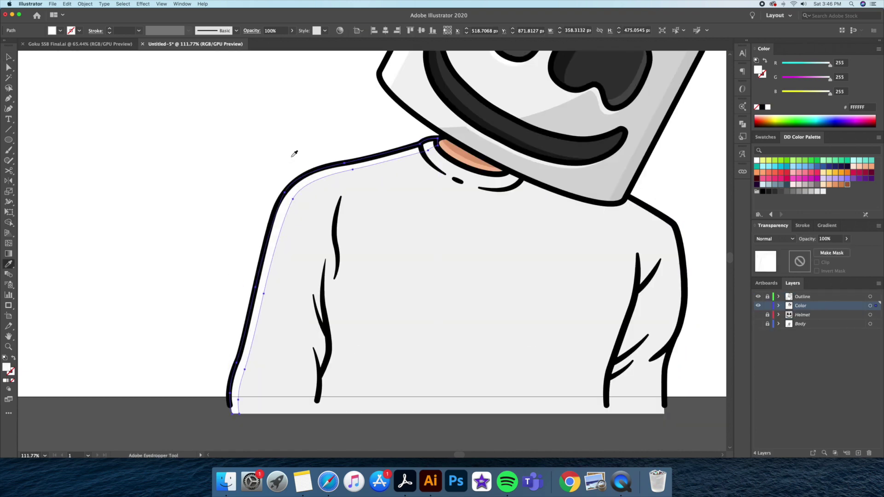
# - Isolate the shirt fill and draw a closed shape over the collar, starting and ending at its left edge
pyautogui.moveTo(376, 141); pyautogui.dragTo(473, 165)
pyautogui.press('v')
pyautogui.doubleClick(403, 172)
pyautogui.press('p')
pyautogui.moveTo(414, 161); pyautogui.dragTo(430, 175)
pyautogui.click(421, 184)
pyautogui.click(479, 191)
pyautogui.click(414, 161)
# - Trim the collar shape against the shirt fill with Shape Builder and give it a color sampled from the artwork
pyautogui.press('v')
pyautogui.keyDown('shift'); pyautogui.click(391, 175); pyautogui.keyUp('shift')
pyautogui.hotkey('shift', 'm')
pyautogui.press('Escape')
pyautogui.moveTo(354, 144); pyautogui.dragTo(239, 161)
pyautogui.moveTo(323, 133); pyautogui.dragTo(274, 195)
pyautogui.press('i')
pyautogui.click(311, 180)
# - Draw a black ellipse about 374 by 124 px over the collar and rotate it to follow the helmet's lower edge
pyautogui.press('l')
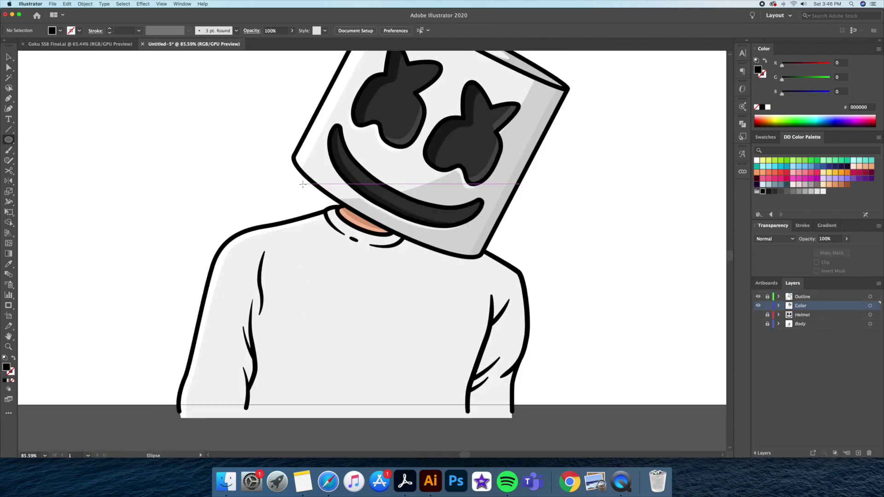
pyautogui.moveTo(440, 233); pyautogui.dragTo(483, 273)
pyautogui.press('r')
pyautogui.moveTo(321, 211); pyautogui.dragTo(328, 199)
pyautogui.press('v')
pyautogui.moveTo(372, 231); pyautogui.dragTo(372, 225)
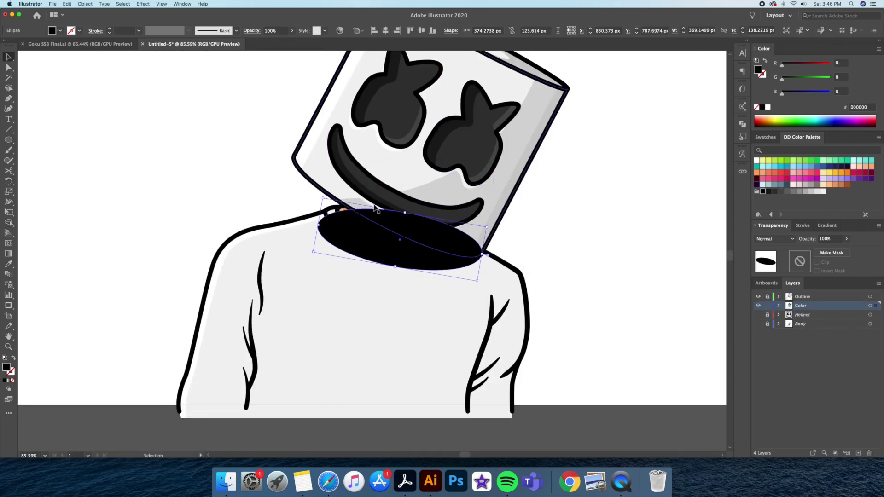
# - Split the black ellipse along the helmet's lower edge with Shape Builder and delete the part covering the helmet
pyautogui.keyDown('shift'); pyautogui.click(478, 235); pyautogui.keyUp('shift')
pyautogui.hotkey('shift', 'm')
pyautogui.click(461, 262)
pyautogui.press('v')
pyautogui.click(552, 259)
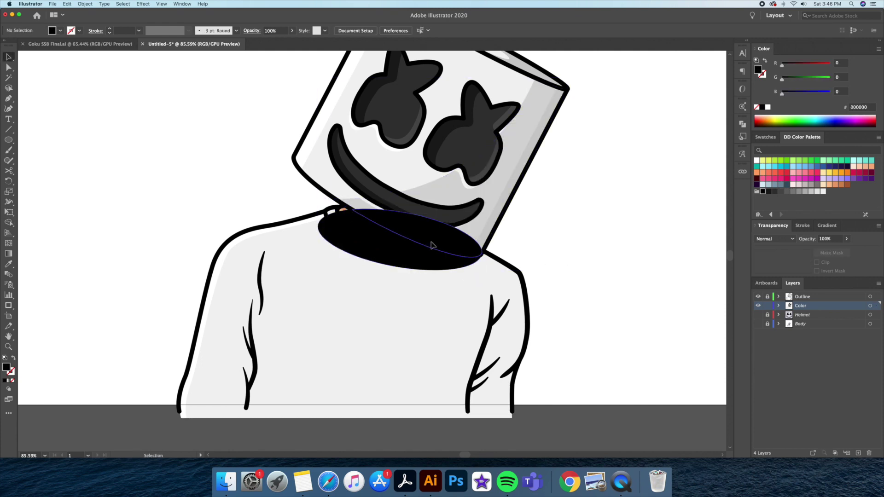
pyautogui.click(432, 240)
pyautogui.press('Delete')
# - Set the opacity of the remaining ellipse part on the collar to 10% as the helmet's cast shadow
pyautogui.click(435, 258)
pyautogui.moveTo(821, 254); pyautogui.dragTo(816, 252)
pyautogui.click(615, 238)
pyautogui.press('z')
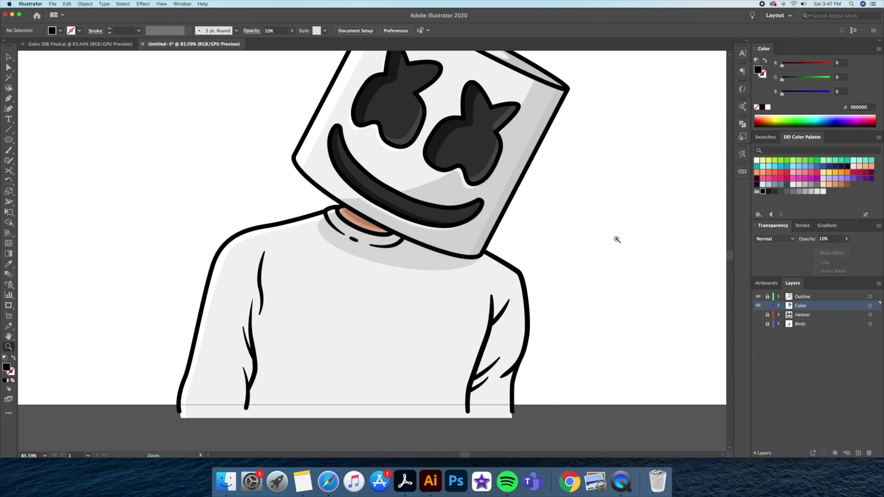
# - Draw a black wavy shadow shape beside the lower left sleeve fold, extending down past the shirt's bottom edge
pyautogui.moveTo(615, 239); pyautogui.dragTo(597, 243)
pyautogui.moveTo(280, 383); pyautogui.dragTo(331, 383)
pyautogui.press('v')
pyautogui.click(506, 149)
pyautogui.click(227, 119)
pyautogui.press('p')
pyautogui.click(348, 220)
pyautogui.moveTo(360, 273); pyautogui.dragTo(370, 290)
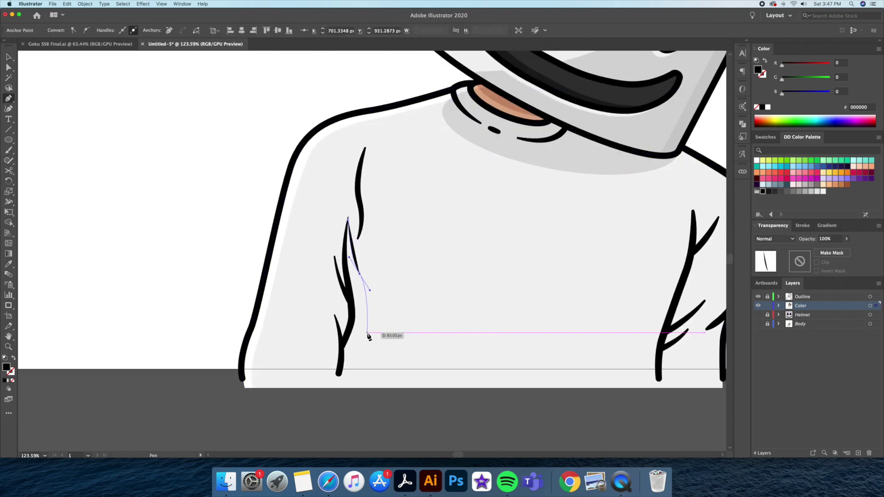
pyautogui.moveTo(384, 346); pyautogui.dragTo(402, 340)
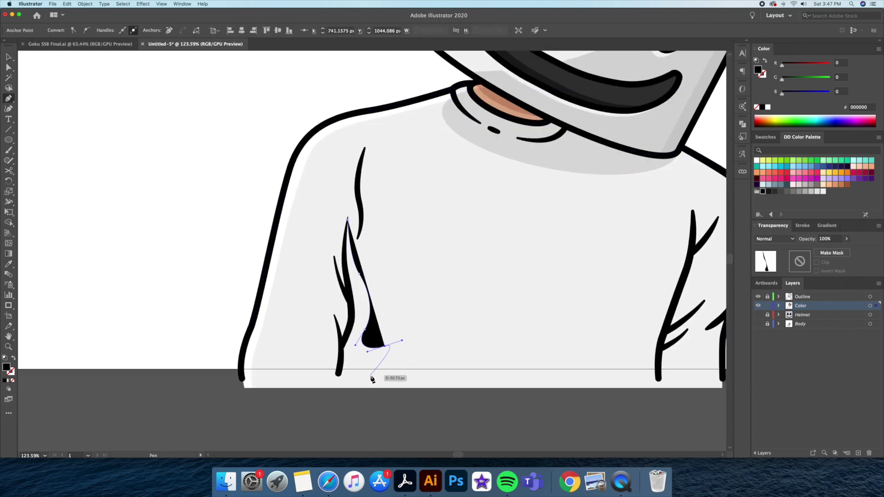
pyautogui.moveTo(345, 396); pyautogui.dragTo(325, 398)
pyautogui.click(362, 392)
pyautogui.click(338, 392)
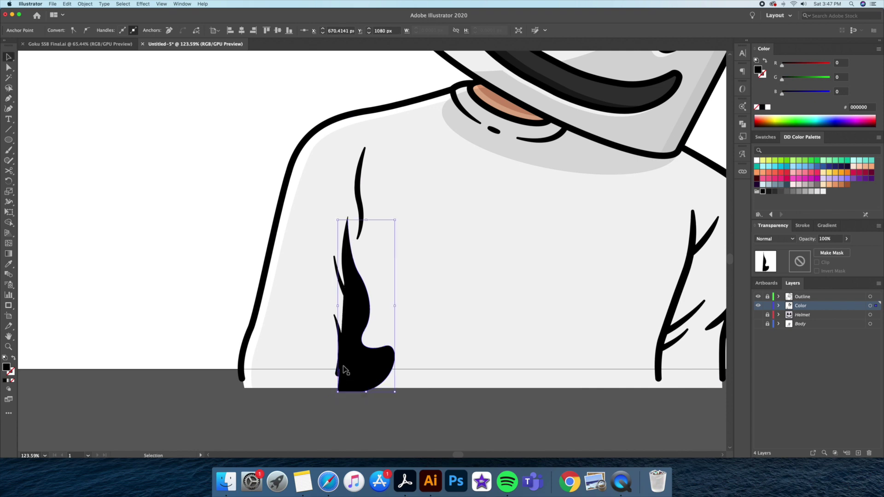
# - Set the lower left fold shadow's opacity to 10% and finish its edge along the fold line
pyautogui.press('1')
pyautogui.press('p')
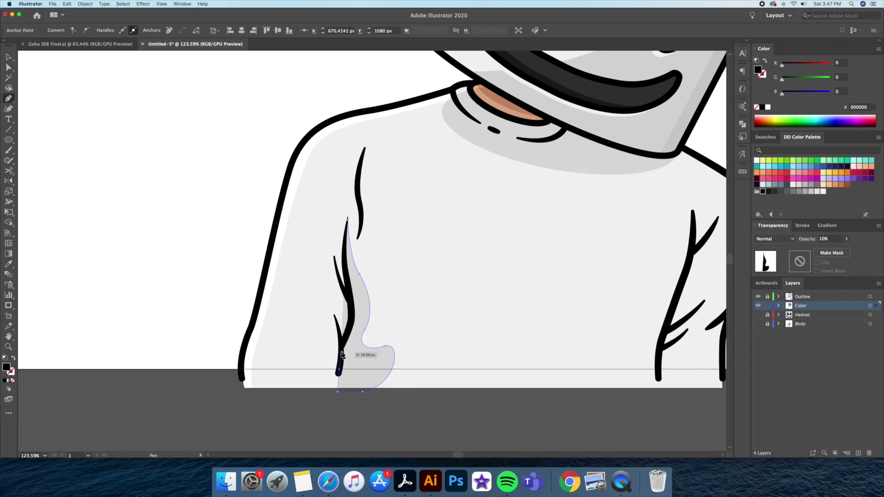
pyautogui.press('v')
pyautogui.click(414, 410)
# - Draw a narrow closed shadow shape along the inner side of the upper left sleeve fold
pyautogui.moveTo(363, 163); pyautogui.dragTo(328, 165)
pyautogui.press('p')
pyautogui.click(287, 151)
pyautogui.moveTo(289, 199); pyautogui.dragTo(298, 210)
pyautogui.moveTo(277, 291); pyautogui.dragTo(250, 308)
pyautogui.moveTo(279, 239); pyautogui.dragTo(278, 297)
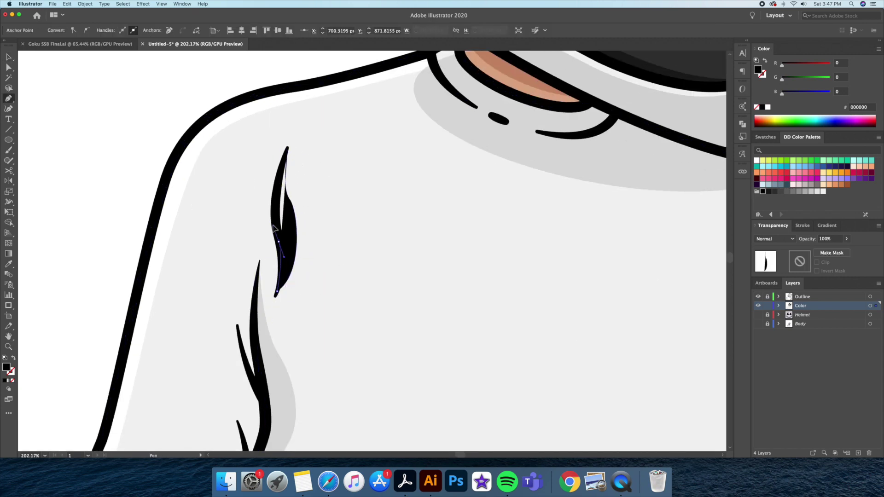
pyautogui.moveTo(288, 151); pyautogui.dragTo(304, 131)
# - Match the upper left fold shadow to the collar shadow by sampling its 10% black fill
pyautogui.press('v')
pyautogui.press('i')
pyautogui.click(454, 122)
pyautogui.press('v')
pyautogui.click(214, 90)
# - Trace a CCCCCC shadow edge from the helmet's lower corner along the right sleeve fold to below the shirt's bottom edge
pyautogui.moveTo(286, 193); pyautogui.dragTo(244, 194)
pyautogui.moveTo(244, 193); pyautogui.dragTo(244, 262)
pyautogui.moveTo(536, 265); pyautogui.dragTo(397, 262)
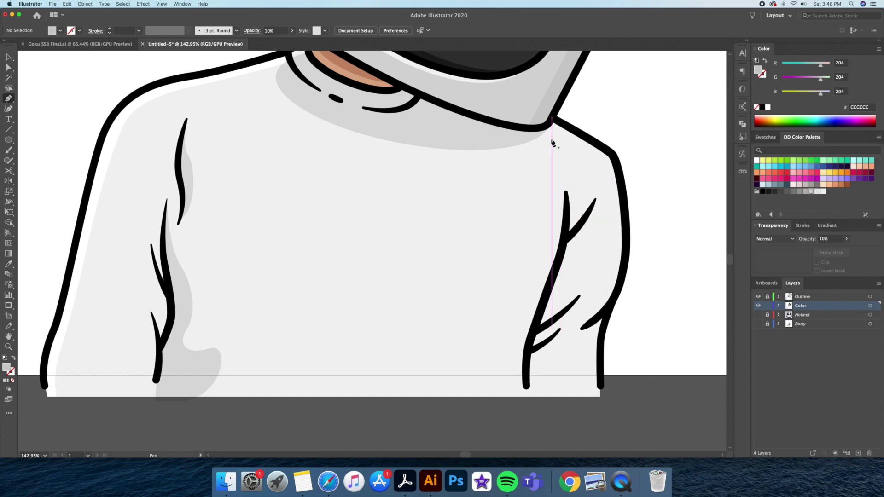
pyautogui.click(556, 122)
pyautogui.moveTo(589, 173); pyautogui.dragTo(588, 192)
pyautogui.click(566, 215)
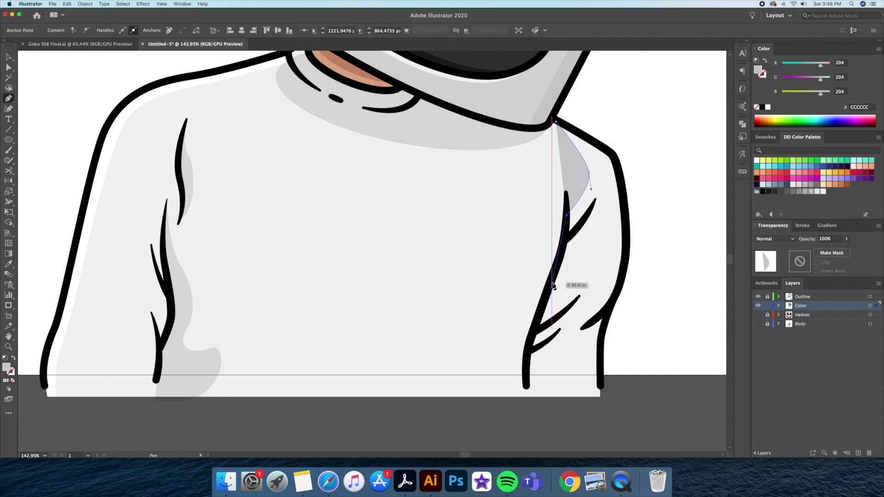
pyautogui.moveTo(551, 282); pyautogui.dragTo(539, 303)
pyautogui.moveTo(526, 375); pyautogui.dragTo(531, 393)
pyautogui.click(528, 407)
# - Close the shadow shape around the outside of the right sleeve and remove the part beyond the shirt with Shape Builder
pyautogui.click(614, 409)
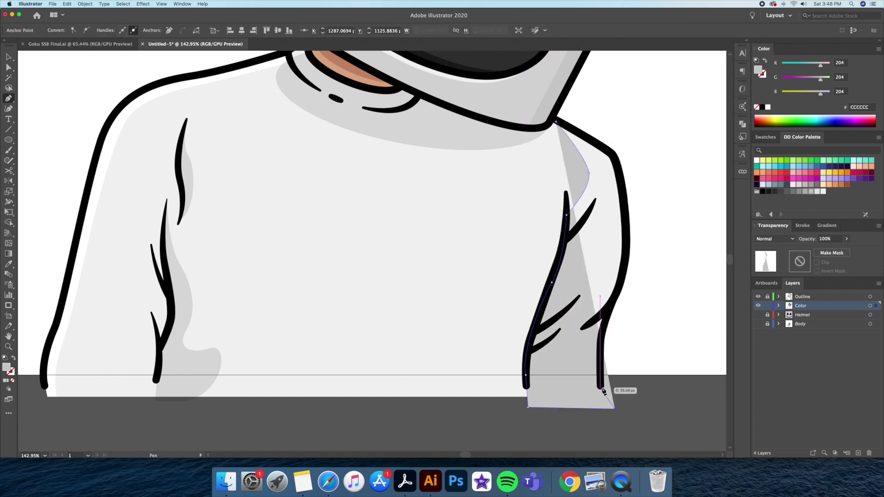
pyautogui.click(626, 356)
pyautogui.click(657, 296)
pyautogui.moveTo(666, 195); pyautogui.dragTo(656, 178)
pyautogui.click(635, 144)
pyautogui.click(611, 121)
pyautogui.click(555, 122)
pyautogui.keyDown('alt'); pyautogui.click(640, 184); pyautogui.keyUp('alt')
pyautogui.press('v')
pyautogui.click(644, 203)
# - Draw a closed F2F2F2 shape between the right sleeve's fold lines to lighten that part of the shadow
pyautogui.press('i')
pyautogui.click(501, 218)
pyautogui.press('v')
pyautogui.scroll(2, 557, 281)
pyautogui.moveTo(566, 222); pyautogui.dragTo(549, 240)
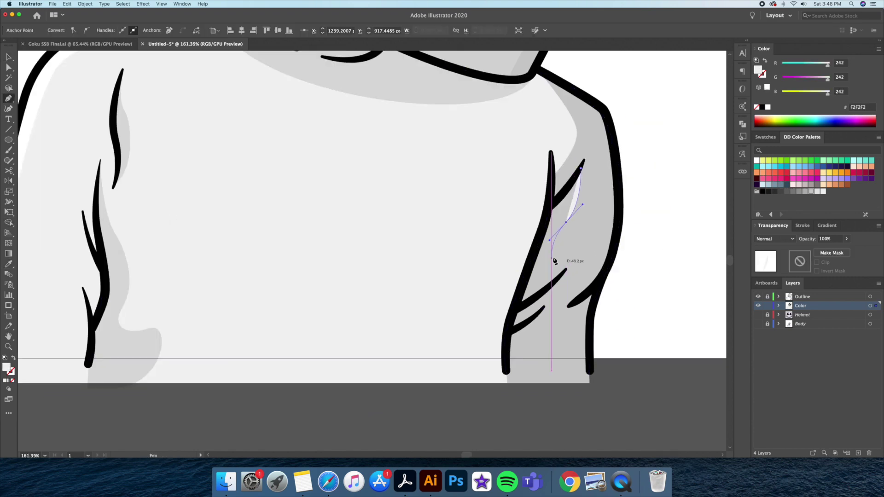
pyautogui.click(532, 303)
pyautogui.click(534, 316)
pyautogui.click(511, 330)
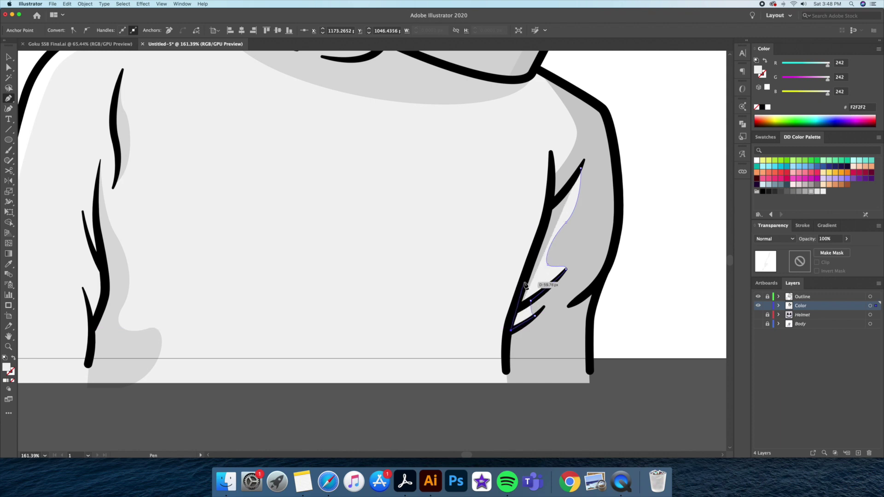
pyautogui.click(581, 168)
pyautogui.press('v')
pyautogui.click(643, 147)
# - Draw a gently curved line across the lower chest and apply the black outline stroke to it
pyautogui.press('z')
pyautogui.moveTo(588, 288); pyautogui.dragTo(567, 218)
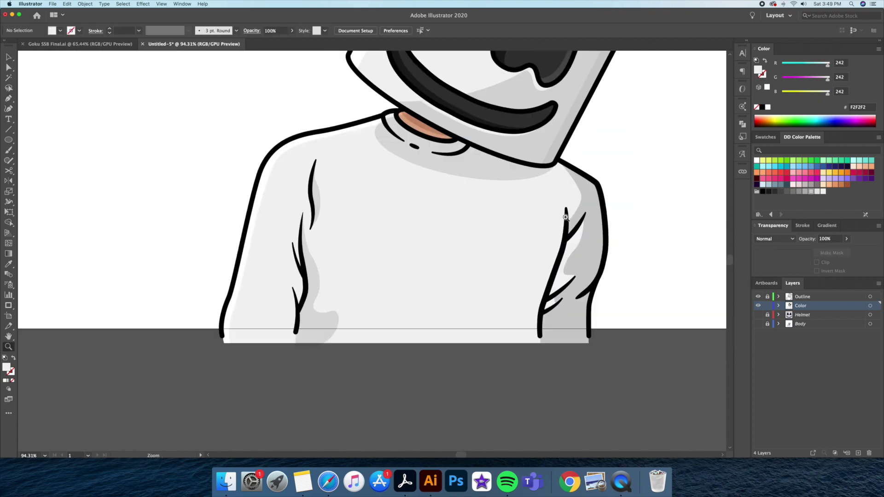
pyautogui.moveTo(484, 237); pyautogui.dragTo(397, 315)
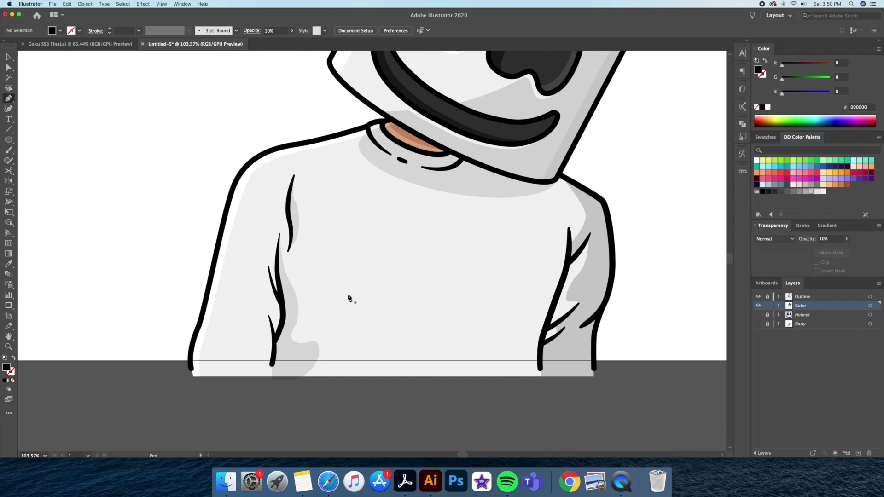
pyautogui.click(349, 295)
pyautogui.moveTo(495, 315)
pyautogui.mouseDown()
pyautogui.moveTo(562, 342)
pyautogui.moveTo(571, 335)
pyautogui.mouseUp()
pyautogui.click(557, 304)
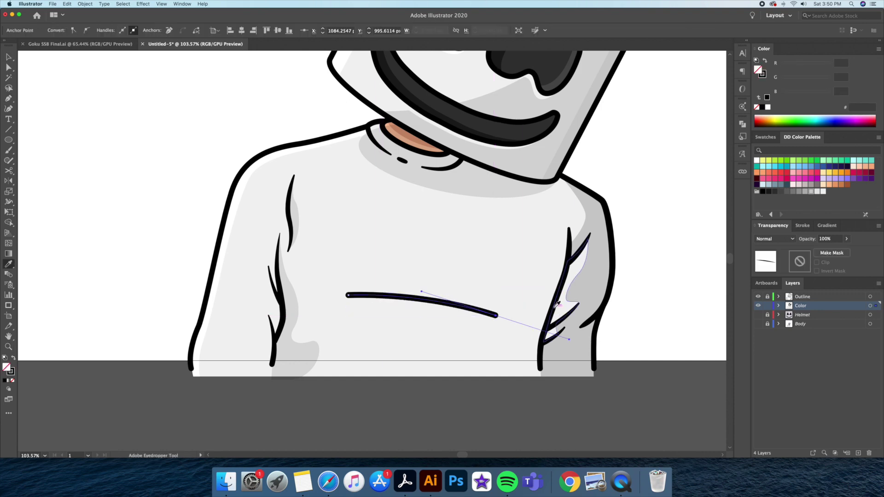
# - Adjust the chest line with the Width tool so it is thicker in the middle and tapers toward the right end
pyautogui.press('z')
pyautogui.scroll(3, 431, 300)
pyautogui.moveTo(424, 303); pyautogui.dragTo(424, 306)
pyautogui.moveTo(561, 333); pyautogui.dragTo(562, 327)
pyautogui.moveTo(289, 296); pyautogui.dragTo(291, 294)
# - Convert the chest line's stroke into a filled shape with Outline Stroke
pyautogui.press('z')
pyautogui.moveTo(459, 272); pyautogui.dragTo(447, 321)
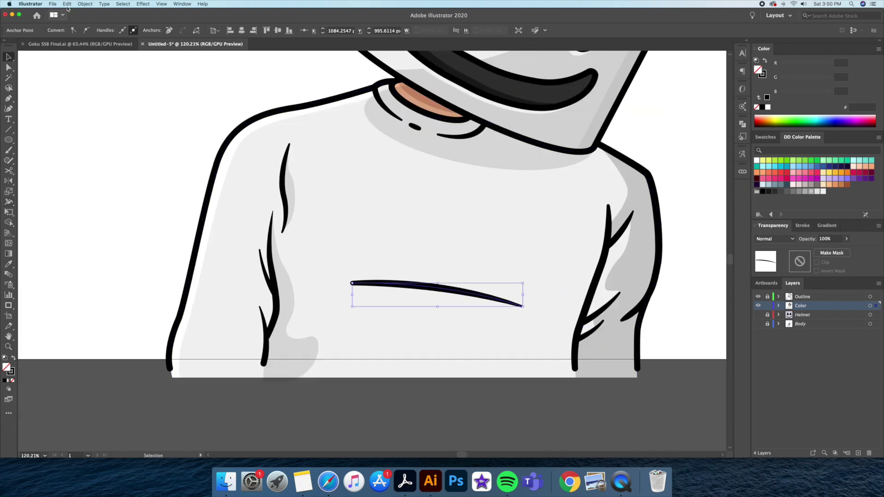
pyautogui.click(85, 4)
pyautogui.moveTo(88, 157)
pyautogui.click(182, 174)
pyautogui.click(444, 414)
# - Draw a flat ellipse over the chest line and apply the sampled 10% black shadow fill
pyautogui.press('z')
pyautogui.moveTo(433, 351); pyautogui.dragTo(430, 293)
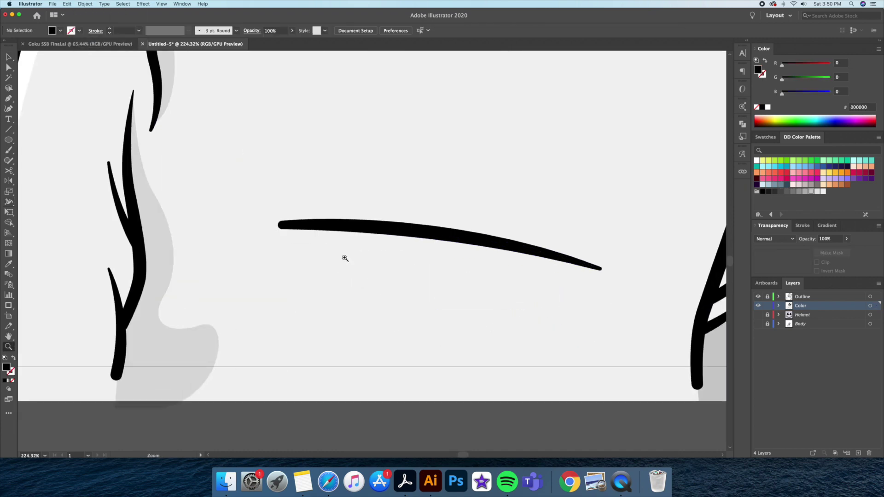
pyautogui.moveTo(518, 280); pyautogui.dragTo(571, 283)
pyautogui.press('i')
pyautogui.click(195, 353)
# - Rotate the shadow ellipse to follow the chest line, then reposition and widen it to fit the line's length
pyautogui.press('r')
pyautogui.moveTo(594, 221); pyautogui.dragTo(602, 240)
pyautogui.press('v')
pyautogui.moveTo(451, 266); pyautogui.dragTo(449, 260)
pyautogui.moveTo(569, 265); pyautogui.dragTo(581, 266)
pyautogui.moveTo(496, 268); pyautogui.dragTo(502, 267)
pyautogui.press('super+shift+a')
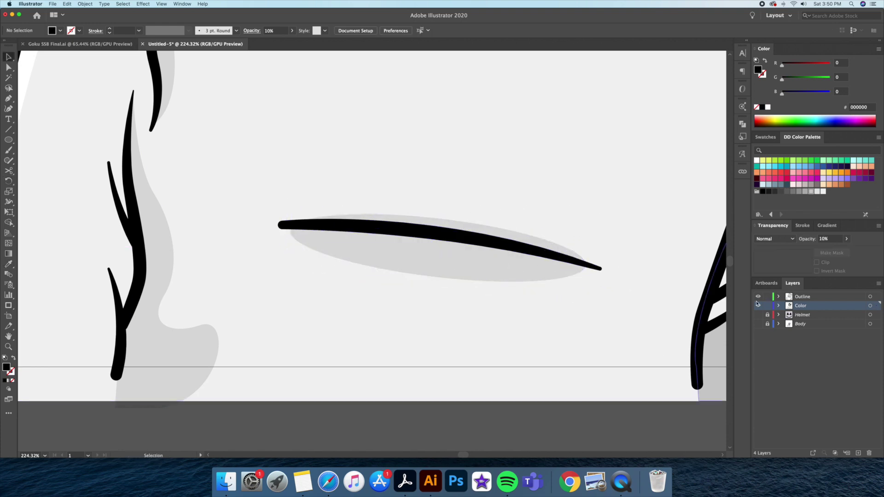
# - Remove the part of the shadow ellipse above the chest line with Shape Builder
pyautogui.click(534, 281)
pyautogui.keyDown('shift'); pyautogui.click(597, 267); pyautogui.keyUp('shift')
pyautogui.hotkey('shift', 'm')
pyautogui.keyDown('alt'); pyautogui.click(527, 240); pyautogui.keyUp('alt')
pyautogui.press('v')
pyautogui.click(468, 421)
# - Draw a short curved line on the left shoulder, just inside the white edge highlight
pyautogui.press('z')
pyautogui.moveTo(446, 409); pyautogui.dragTo(428, 403)
pyautogui.moveTo(433, 401); pyautogui.dragTo(422, 399)
pyautogui.moveTo(233, 323); pyautogui.dragTo(283, 318)
pyautogui.moveTo(233, 238); pyautogui.dragTo(289, 201)
pyautogui.press('v')
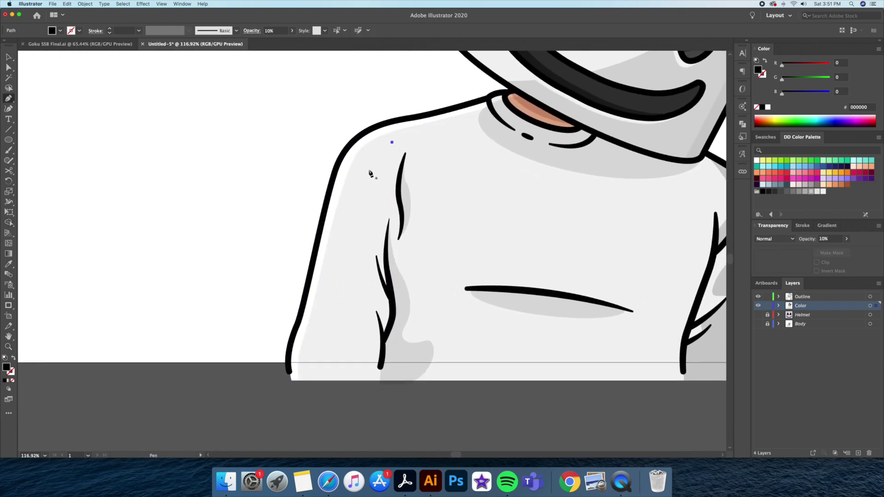
pyautogui.click(359, 179)
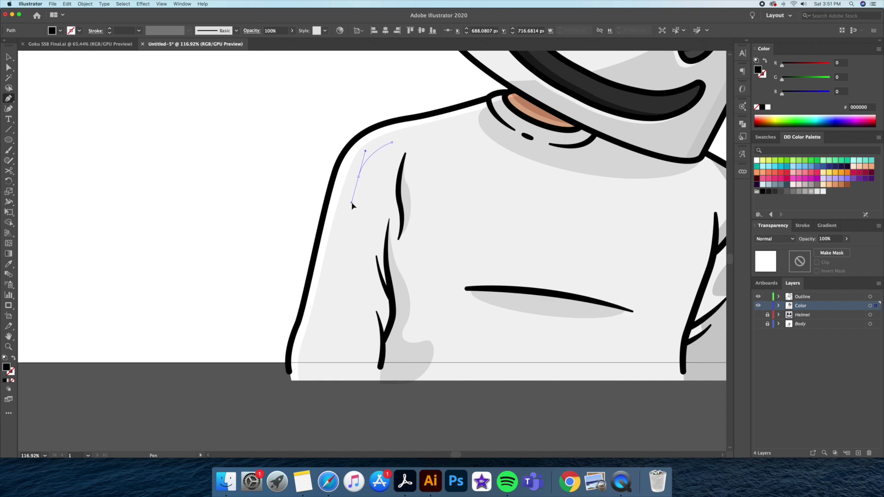
pyautogui.moveTo(351, 203); pyautogui.dragTo(351, 203)
# - Thicken the middle of the shoulder curve with the Width tool and convert it to a shape with Outline Stroke
pyautogui.press('v')
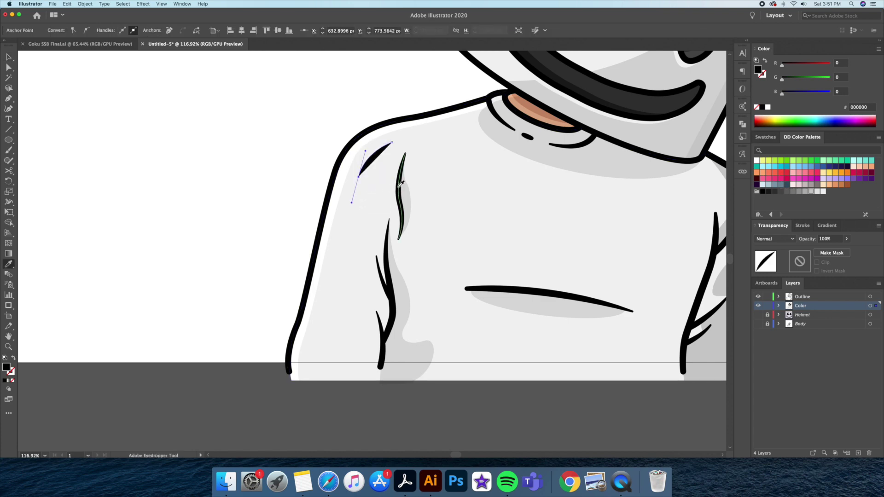
pyautogui.hotkey('shift', 'w')
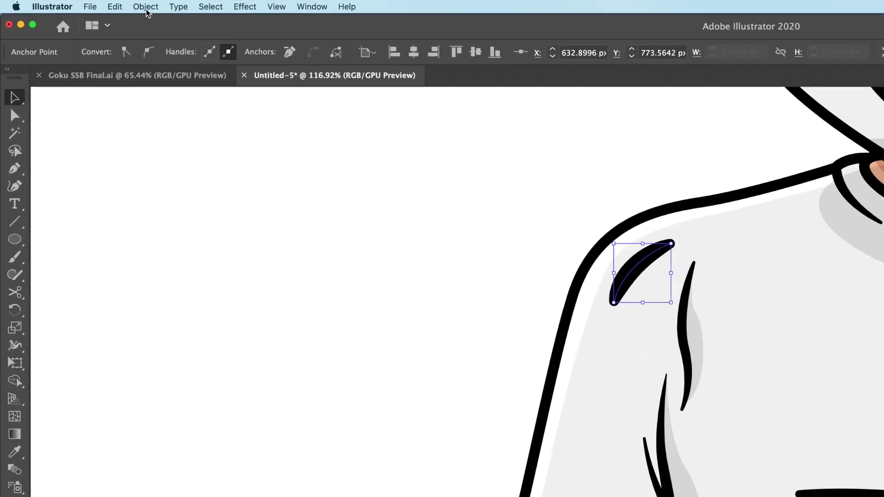
pyautogui.click(84, 4)
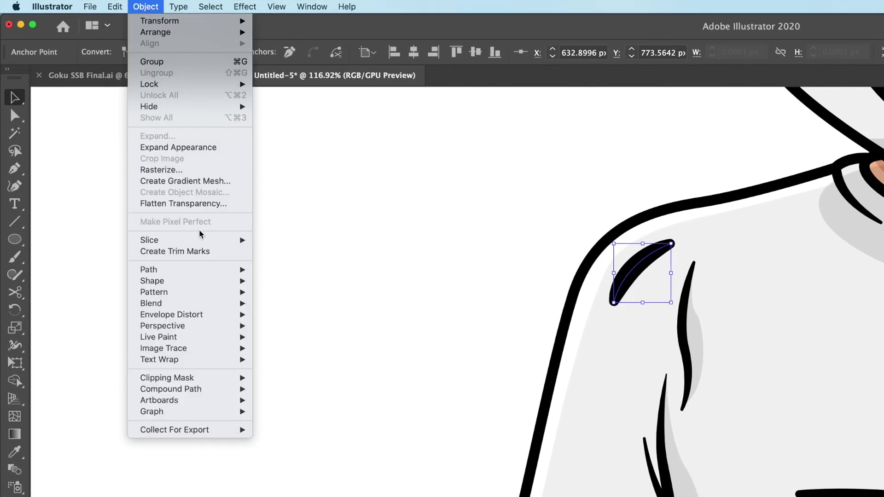
pyautogui.moveTo(198, 273)
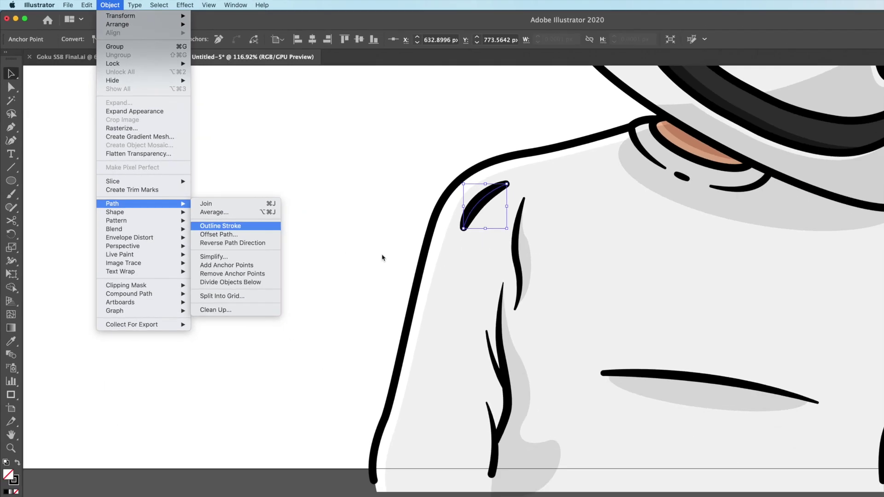
pyautogui.click(289, 299)
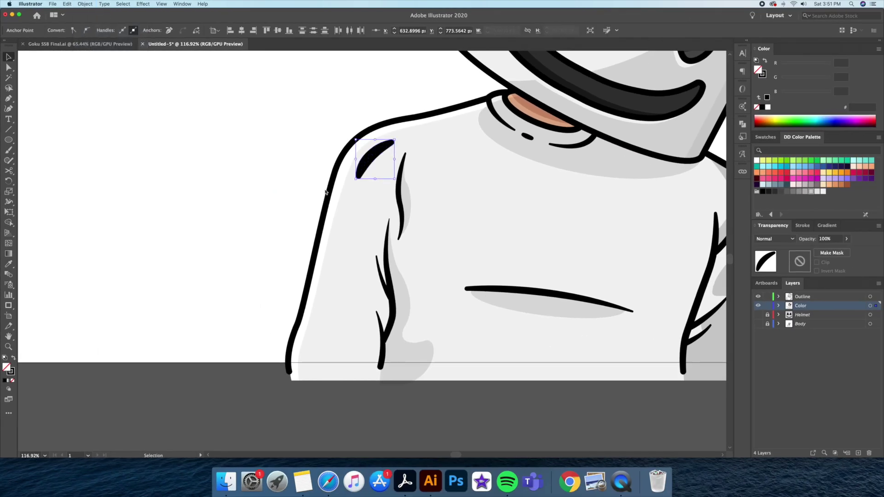
# - Fill the left shoulder shape with white FFFFFF sampled from the edge highlight
pyautogui.click(343, 175)
pyautogui.press('v')
pyautogui.click(304, 123)
# - Draw a curved line on the chest beside the right sleeve fold and apply the black outline stroke to it
pyautogui.hscroll(5, 368, 161)
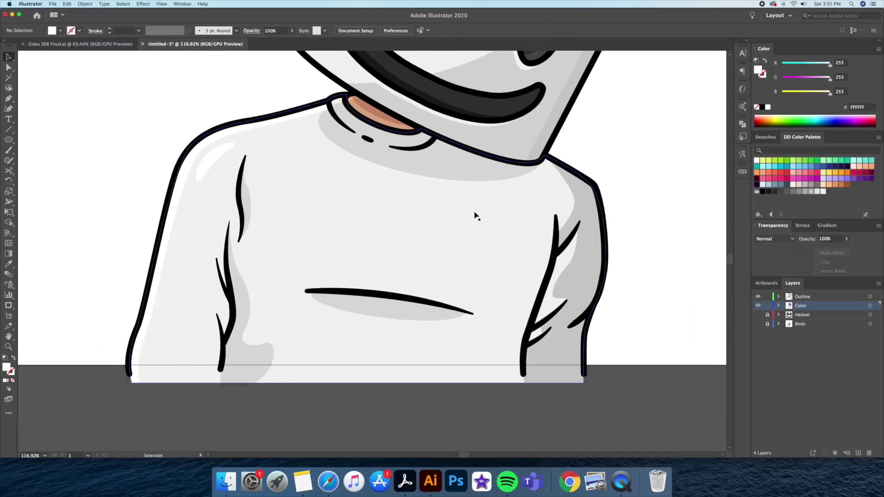
pyautogui.press('z')
pyautogui.moveTo(480, 229); pyautogui.dragTo(528, 223)
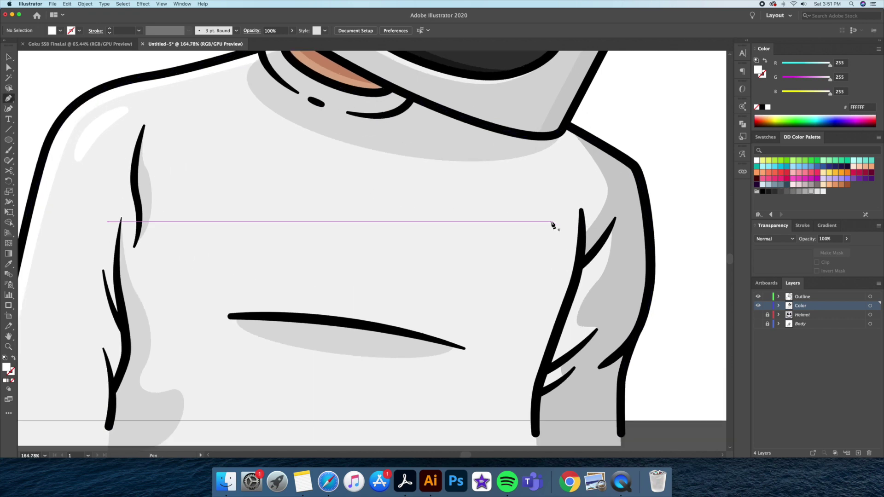
pyautogui.click(547, 291)
pyautogui.moveTo(516, 353); pyautogui.dragTo(518, 358)
pyautogui.press('v')
pyautogui.press('i')
pyautogui.click(584, 262)
# - Thicken the middle of the curve beside the right sleeve fold with the Width tool and outline its stroke
pyautogui.press('v')
pyautogui.hotkey('shift', 'w')
pyautogui.moveTo(554, 262); pyautogui.dragTo(566, 266)
pyautogui.press('v')
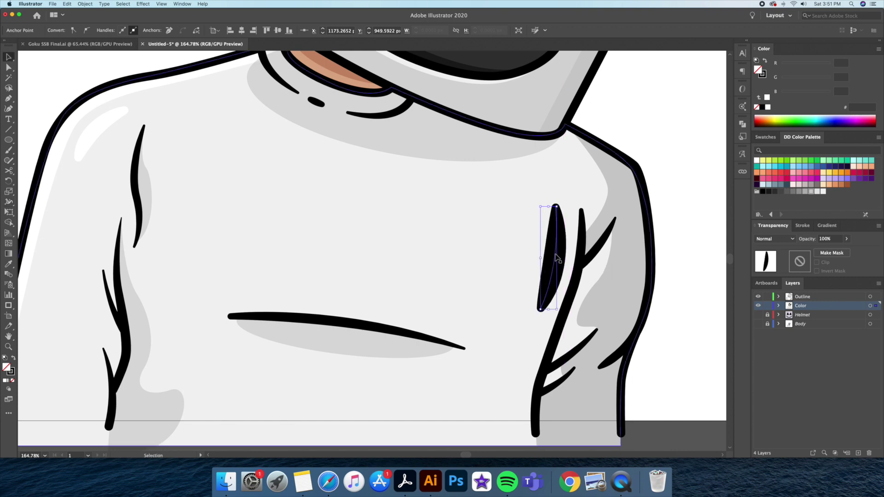
pyautogui.click(85, 4)
pyautogui.moveTo(88, 158)
pyautogui.click(173, 174)
# - Fill the shape beside the right sleeve fold with the gray CCCCCC sampled from the sleeve shadow
pyautogui.scroll(1, 614, 260)
pyautogui.press('i')
pyautogui.click(631, 278)
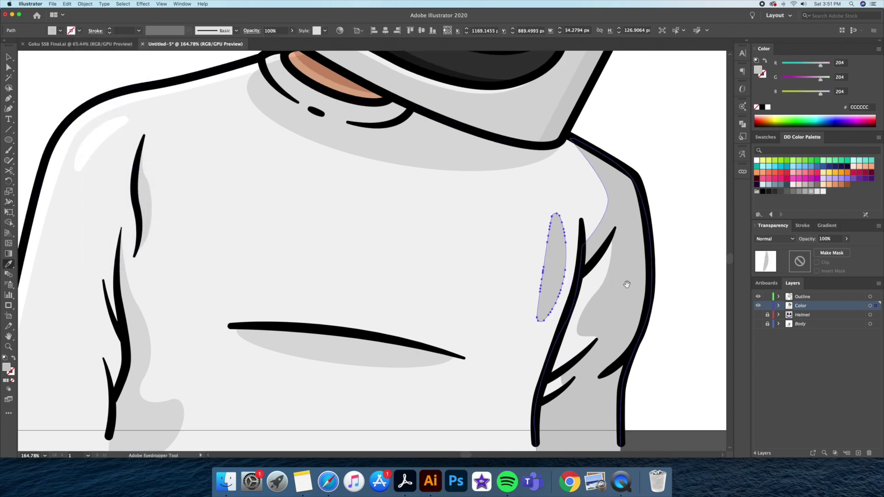
# - Give the right sleeve shadow and the shape beside its fold a black fill at 10% opacity
pyautogui.scroll(-2, 631, 279)
pyautogui.press('v')
pyautogui.click(632, 276)
pyautogui.moveTo(537, 239); pyautogui.dragTo(532, 246)
pyautogui.moveTo(539, 177); pyautogui.dragTo(542, 179)
pyautogui.click(657, 201)
pyautogui.moveTo(657, 201)
pyautogui.mouseDown()
pyautogui.moveTo(598, 200)
pyautogui.moveTo(565, 281)
pyautogui.mouseUp()
pyautogui.moveTo(565, 266); pyautogui.dragTo(550, 266)
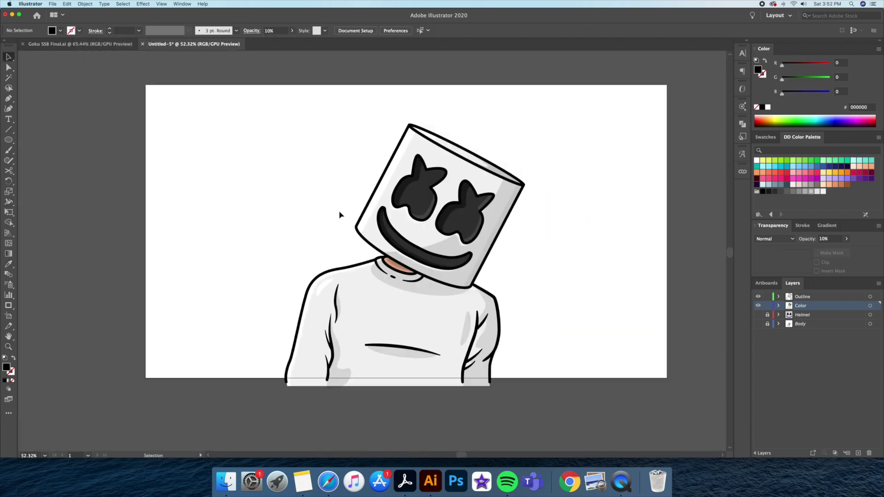
# - Ungroup the outline paths of the helmet, eyes and mouth
pyautogui.moveTo(345, 210)
pyautogui.mouseDown()
pyautogui.moveTo(372, 177)
pyautogui.moveTo(362, 230)
pyautogui.mouseUp()
pyautogui.press('v')
pyautogui.click(386, 233)
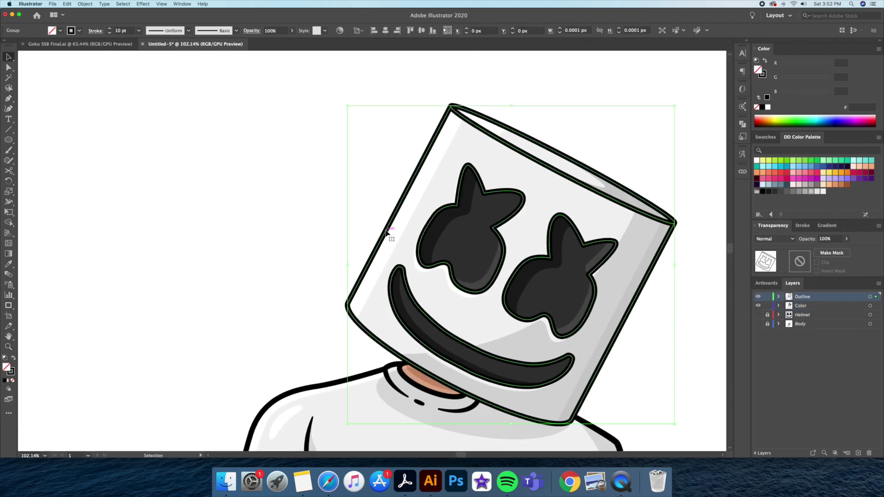
pyautogui.rightClick(403, 190)
pyautogui.click(418, 248)
pyautogui.click(290, 192)
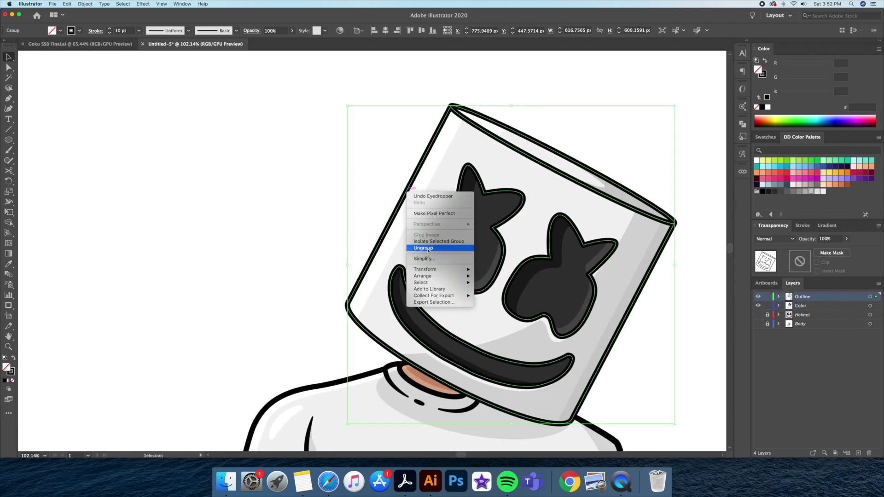
# - Create an offset path 25 px outside the helmet's outer outline with Miter joins
pyautogui.click(703, 396)
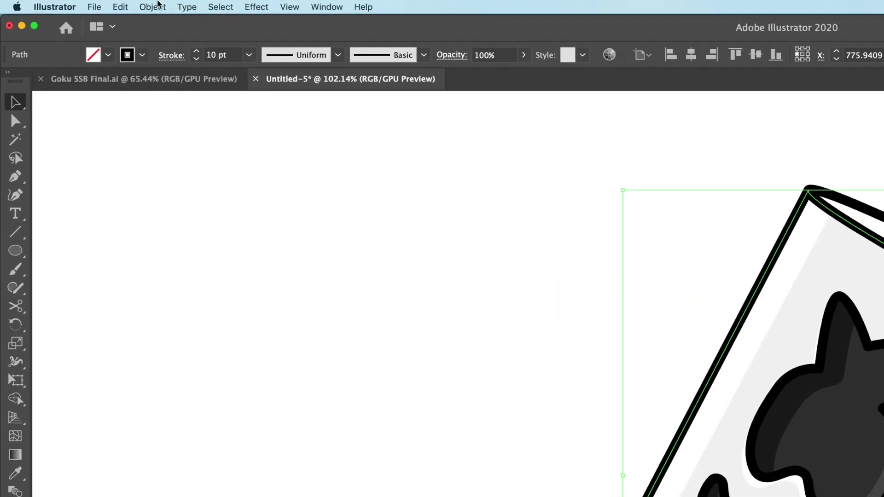
pyautogui.click(156, 6)
pyautogui.moveTo(214, 283)
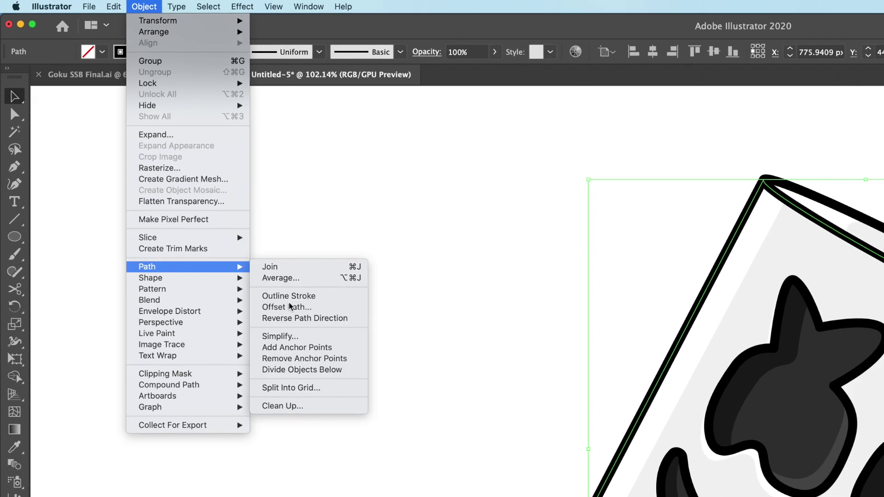
pyautogui.click(290, 306)
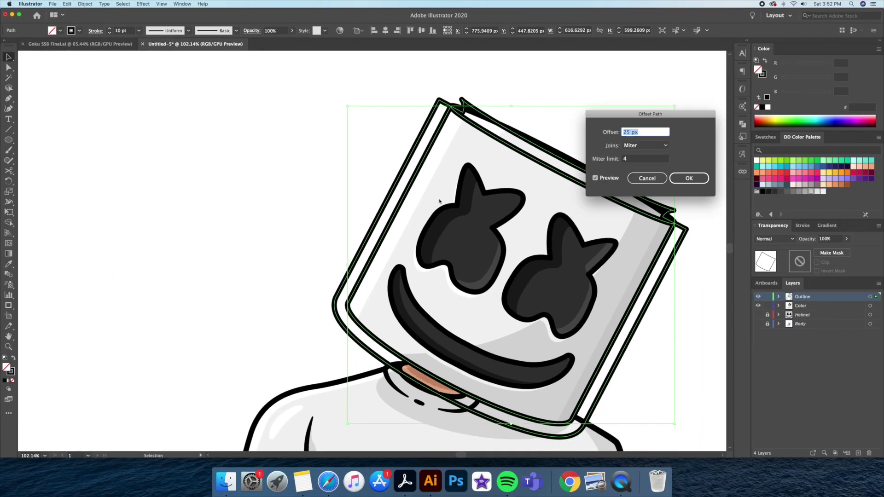
pyautogui.press('Return')
# - Delete the top and lower right corner parts of the offset helmet path
pyautogui.doubleClick(407, 163)
pyautogui.press('a')
pyautogui.moveTo(447, 89); pyautogui.dragTo(685, 225)
pyautogui.press('Delete')
pyautogui.press('Delete')
pyautogui.click(559, 436)
pyautogui.press('Delete')
pyautogui.moveTo(583, 426); pyautogui.dragTo(632, 331)
# - Split and trim the remaining offset path to a short curve at the helmet's lower left corner and a line along its right edge
pyautogui.press('p')
pyautogui.press('a')
pyautogui.click(389, 197)
pyautogui.moveTo(487, 421); pyautogui.dragTo(397, 372)
pyautogui.press('Delete')
pyautogui.click(372, 352)
pyautogui.click(387, 363)
pyautogui.press('Delete')
pyautogui.click(335, 307)
pyautogui.click(336, 296)
pyautogui.press('Delete')
# - Taper both ends of the short curve beside the helmet's lower left corner with the Width tool
pyautogui.press('v')
pyautogui.doubleClick(359, 337)
pyautogui.click(355, 343)
pyautogui.press('z')
pyautogui.moveTo(340, 340); pyautogui.dragTo(413, 323)
pyautogui.moveTo(362, 312); pyautogui.dragTo(368, 308)
pyautogui.moveTo(331, 244); pyautogui.dragTo(327, 246)
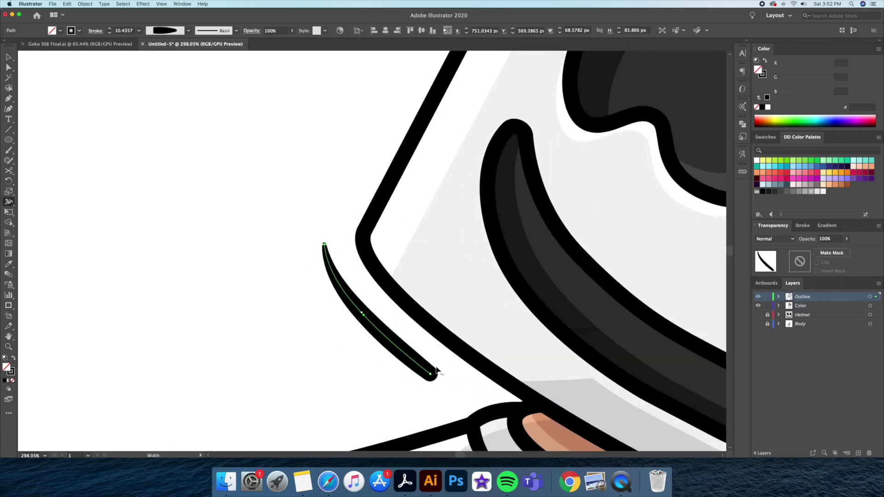
pyautogui.moveTo(435, 369); pyautogui.dragTo(431, 373)
pyautogui.press('v')
pyautogui.press('super+shift+a')
# - Taper both ends of the offset line along the helmet's right edge with the Width tool
pyautogui.moveTo(505, 298); pyautogui.dragTo(103, 300)
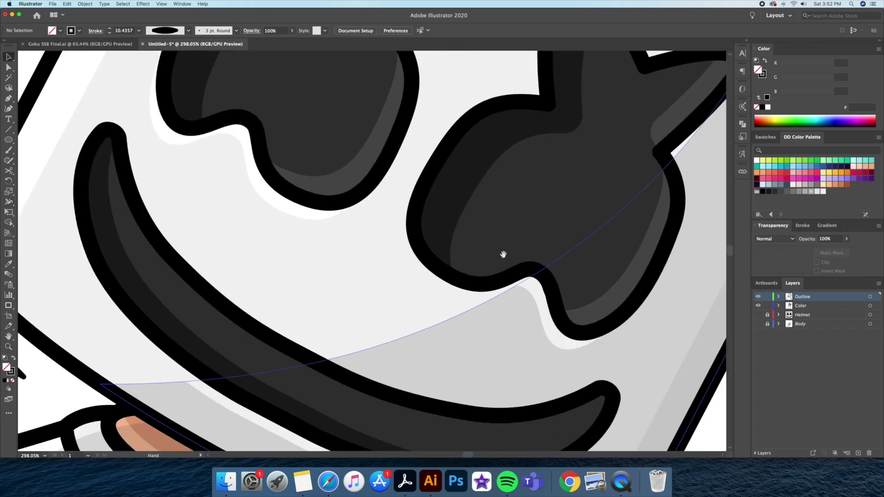
pyautogui.moveTo(503, 253); pyautogui.dragTo(158, 278)
pyautogui.click(503, 250)
pyautogui.moveTo(534, 189); pyautogui.dragTo(500, 312)
pyautogui.hotkey('shift', 'w')
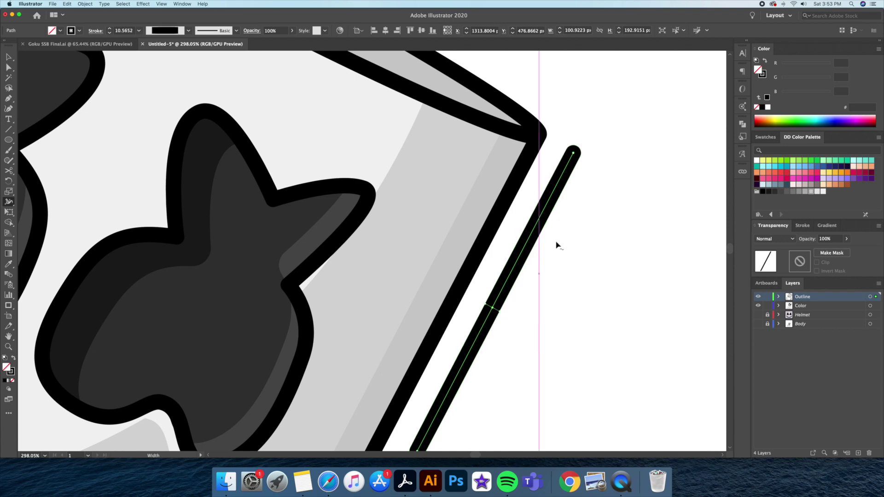
pyautogui.moveTo(577, 156); pyautogui.dragTo(573, 153)
pyautogui.moveTo(509, 331); pyautogui.dragTo(550, 173)
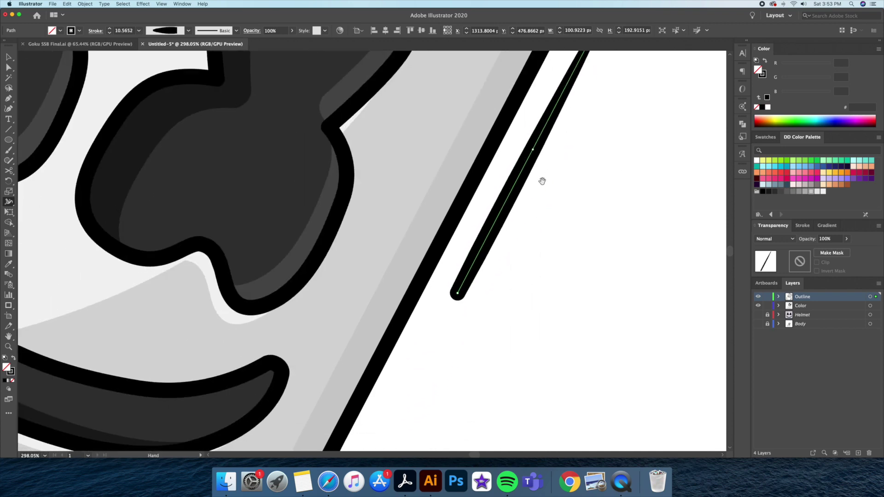
pyautogui.moveTo(463, 299); pyautogui.dragTo(460, 296)
pyautogui.press('v')
pyautogui.click(552, 251)
# - Cut a gap near the lower end of the line beside the helmet's right edge, leaving a separate short dash
pyautogui.press('z')
pyautogui.moveTo(572, 215); pyautogui.dragTo(513, 274)
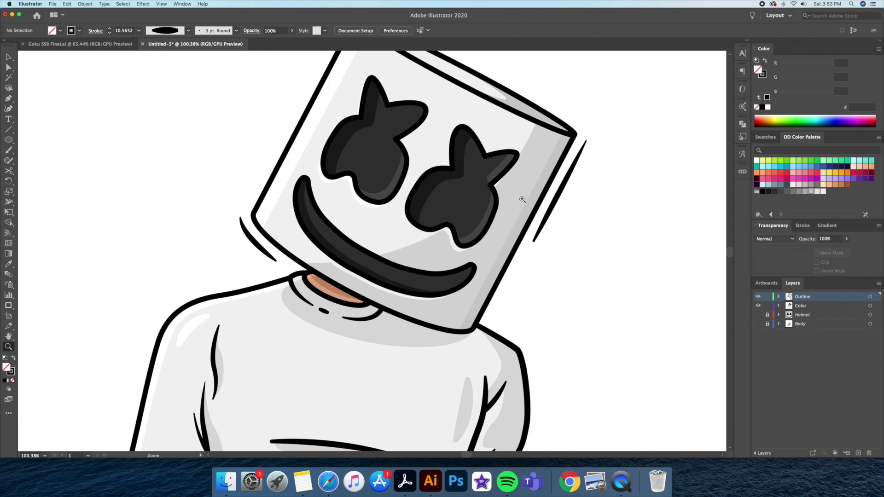
pyautogui.moveTo(524, 244); pyautogui.dragTo(545, 243)
pyautogui.press('v')
pyautogui.click(546, 214)
pyautogui.press('p')
pyautogui.click(551, 203)
pyautogui.click(543, 216)
pyautogui.press('Delete')
# - Reset the width profile of the short dash beside the helmet's right edge and taper both its ends with the Width tool
pyautogui.moveTo(565, 211); pyautogui.dragTo(604, 211)
pyautogui.click(511, 234)
pyautogui.click(802, 226)
pyautogui.click(826, 361)
pyautogui.click(798, 258)
pyautogui.hotkey('shift', 'w')
pyautogui.moveTo(505, 247); pyautogui.dragTo(513, 252)
pyautogui.moveTo(524, 227); pyautogui.dragTo(519, 225)
pyautogui.moveTo(503, 275); pyautogui.dragTo(506, 272)
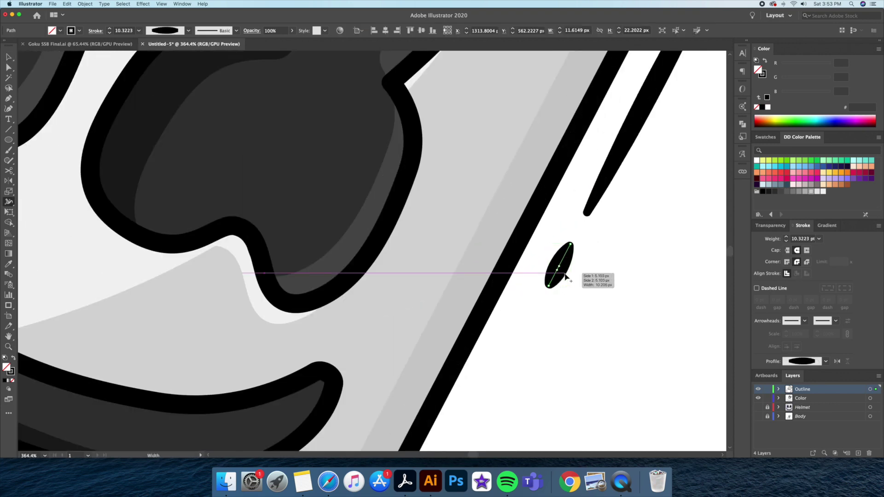
pyautogui.moveTo(560, 272); pyautogui.dragTo(567, 272)
# - Place a copy of the right sleeve outline outside the shoulder, trimmed to the corner, with a Uniform profile and tapered ends
pyautogui.press('z')
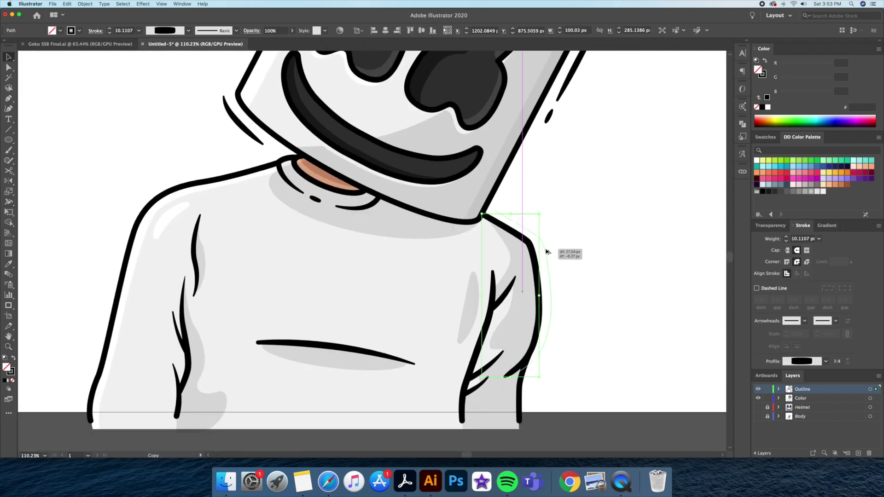
pyautogui.moveTo(547, 251)
pyautogui.mouseDown()
pyautogui.moveTo(554, 301)
pyautogui.moveTo(558, 263)
pyautogui.moveTo(568, 267)
pyautogui.mouseUp()
pyautogui.press('v')
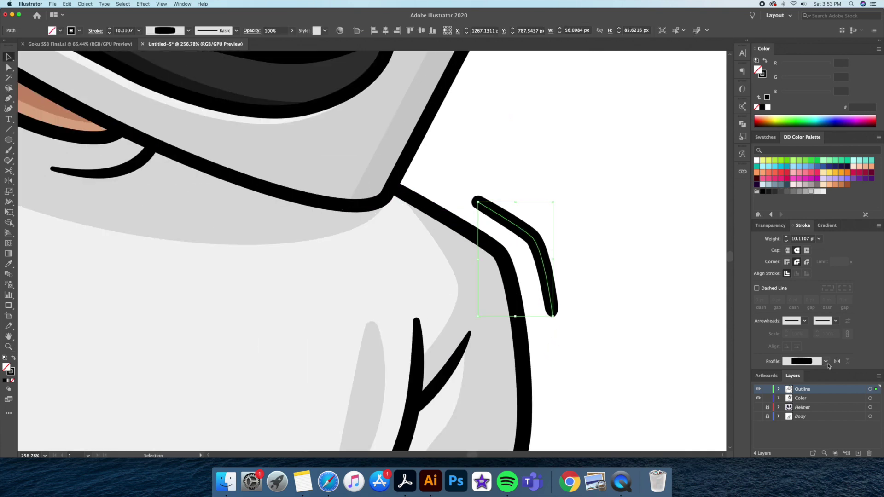
pyautogui.click(559, 248)
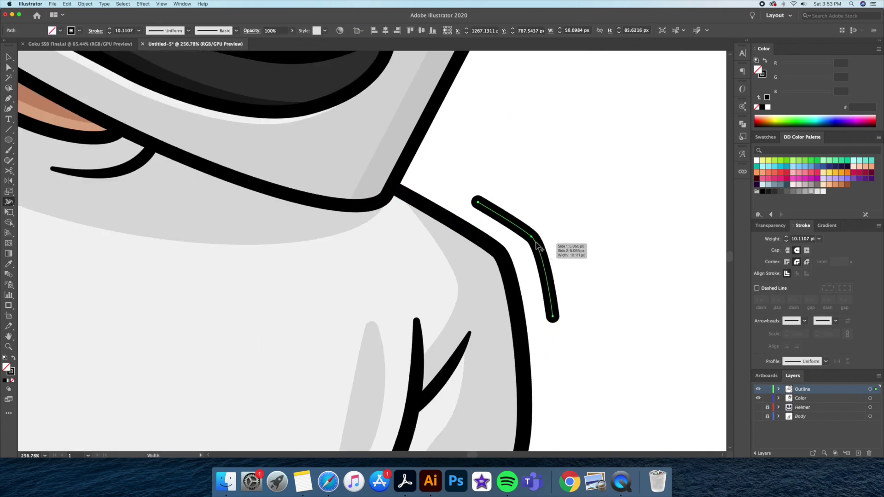
# - Trim the outer copy of the left sleeve outline to a short curve beside the shoulder
pyautogui.press('z')
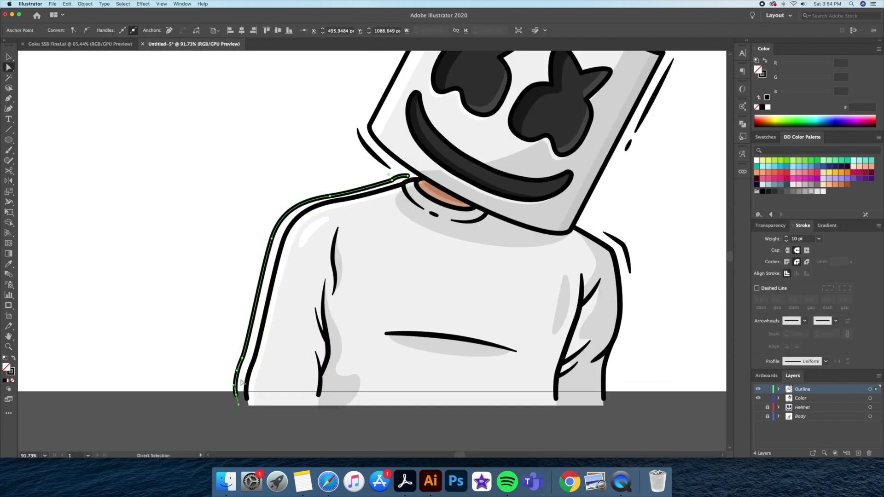
pyautogui.click(242, 357)
pyautogui.press('Delete')
pyautogui.click(330, 196)
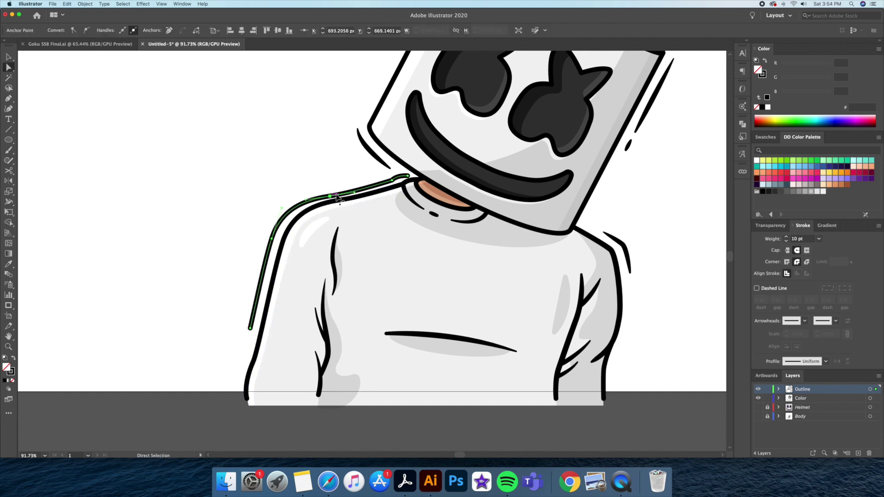
pyautogui.press('Delete')
pyautogui.scroll(5, 244, 277)
pyautogui.click(254, 368)
pyautogui.press('Delete')
pyautogui.moveTo(265, 316); pyautogui.dragTo(273, 285)
# - Taper both ends of the short curve beside the left shoulder with the Width tool
pyautogui.hotkey('shift', 'w')
pyautogui.moveTo(280, 251); pyautogui.dragTo(287, 252)
pyautogui.moveTo(297, 211); pyautogui.dragTo(293, 210)
pyautogui.moveTo(277, 287); pyautogui.dragTo(198, 298)
pyautogui.press('super+shift+a')
# - Select all artwork of the character and group it
pyautogui.press('z')
pyautogui.moveTo(534, 300); pyautogui.dragTo(527, 326)
pyautogui.moveTo(561, 312); pyautogui.dragTo(554, 312)
pyautogui.moveTo(9, 140); pyautogui.dragTo(49, 141)
pyautogui.press('v')
pyautogui.moveTo(527, 175); pyautogui.dragTo(286, 408)
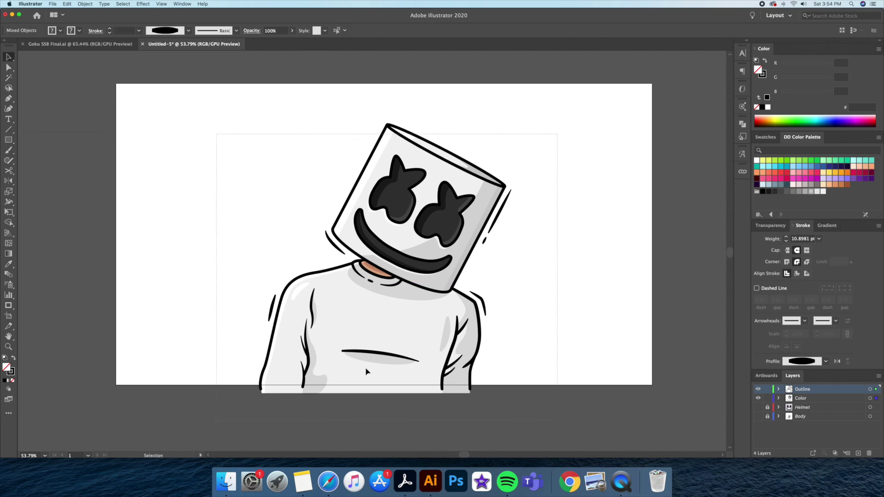
pyautogui.moveTo(437, 274); pyautogui.dragTo(282, 270)
pyautogui.press('super+z')
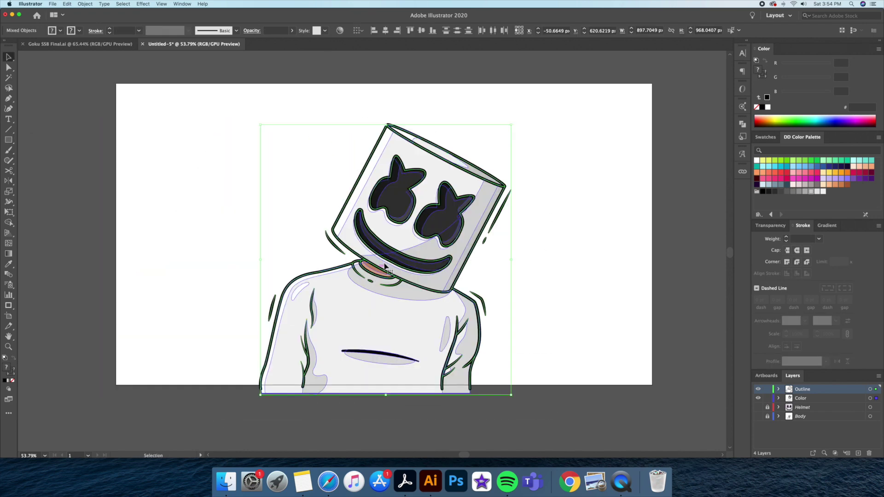
pyautogui.rightClick(398, 276)
pyautogui.click(426, 311)
pyautogui.click(568, 304)
# - Create a rectangle 1920 px wide and 1080 px high
pyautogui.moveTo(9, 141); pyautogui.dragTo(51, 144)
pyautogui.click(253, 146)
pyautogui.write('1920')
pyautogui.press('Tab')
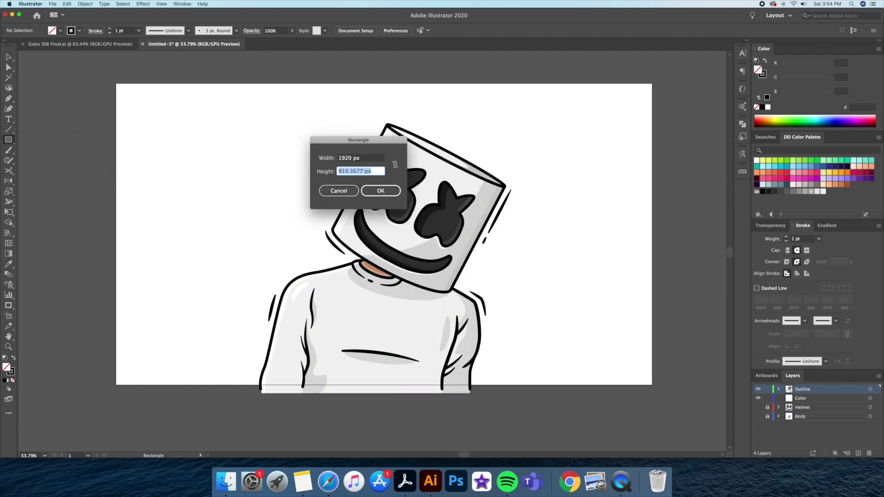
pyautogui.write('1080')
pyautogui.press('Return')
pyautogui.press('v')
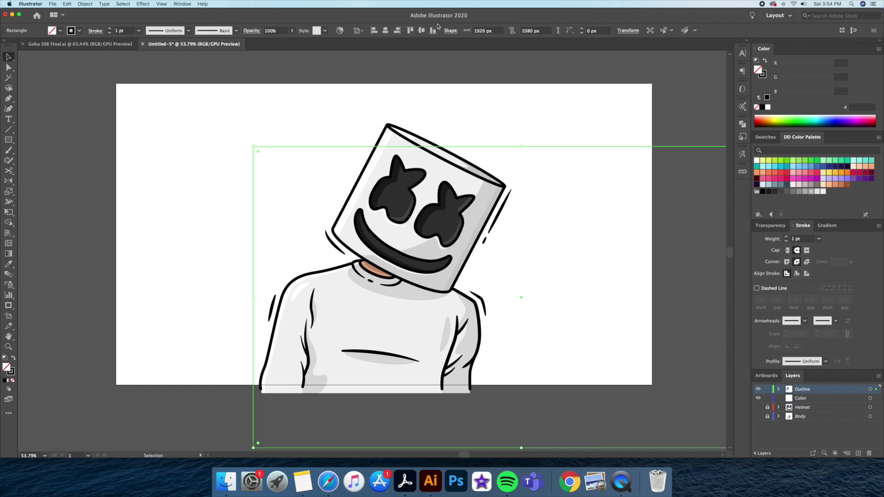
# - Center the rectangle horizontally and vertically on the artboard and swap its stroke and fill so it is filled with black 000000
pyautogui.click(386, 31)
pyautogui.click(421, 31)
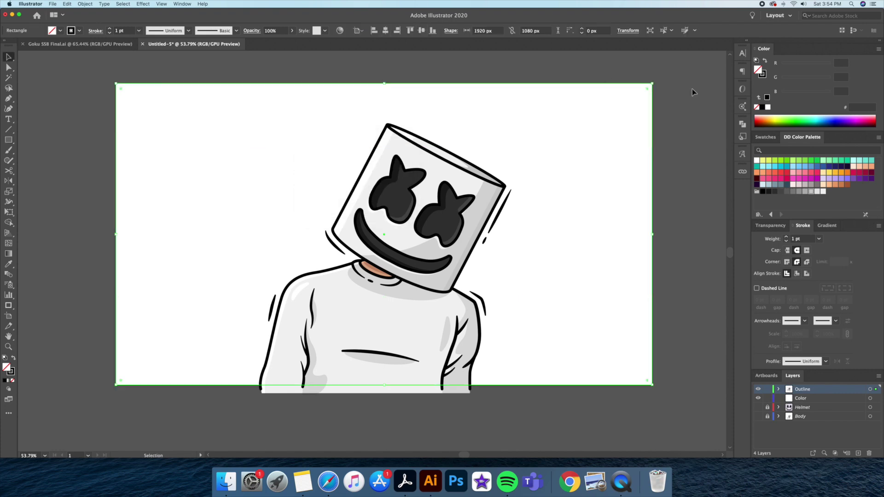
pyautogui.click(765, 64)
pyautogui.scroll(-3, 446, 300)
pyautogui.click(479, 385)
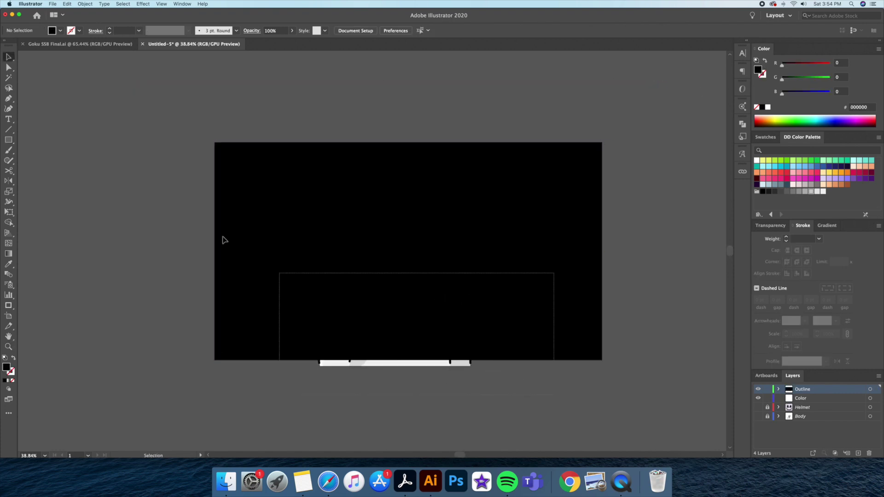
# - Make a clipping mask from the rectangle so the grouped illustration is cropped to the artboard
pyautogui.press('super+a')
pyautogui.rightClick(370, 253)
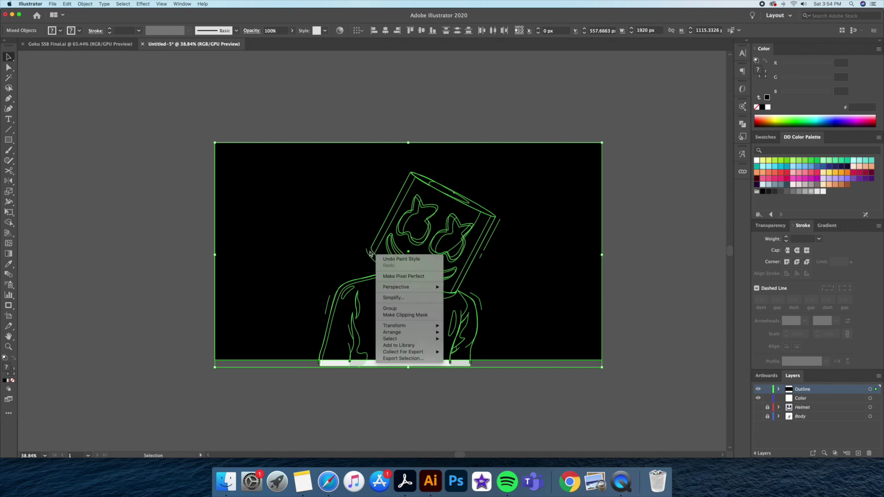
pyautogui.click(404, 316)
pyautogui.click(485, 379)
pyautogui.scroll(2, 488, 375)
pyautogui.scroll(1, 476, 392)
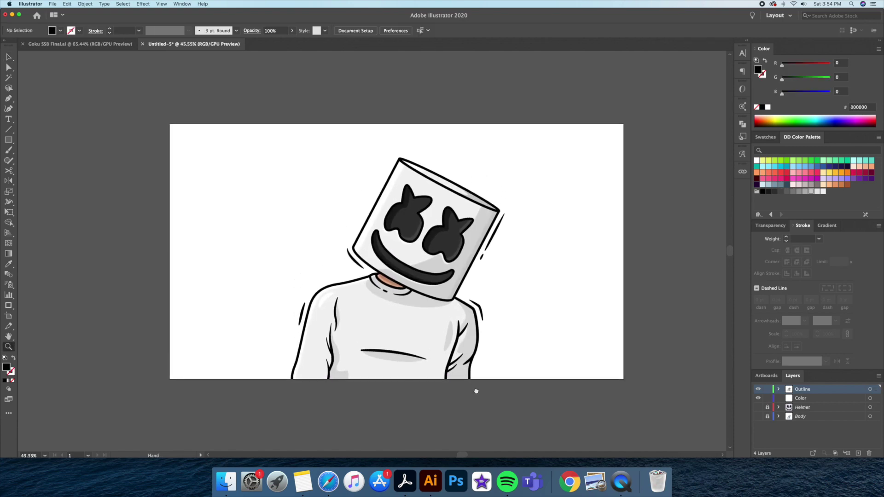